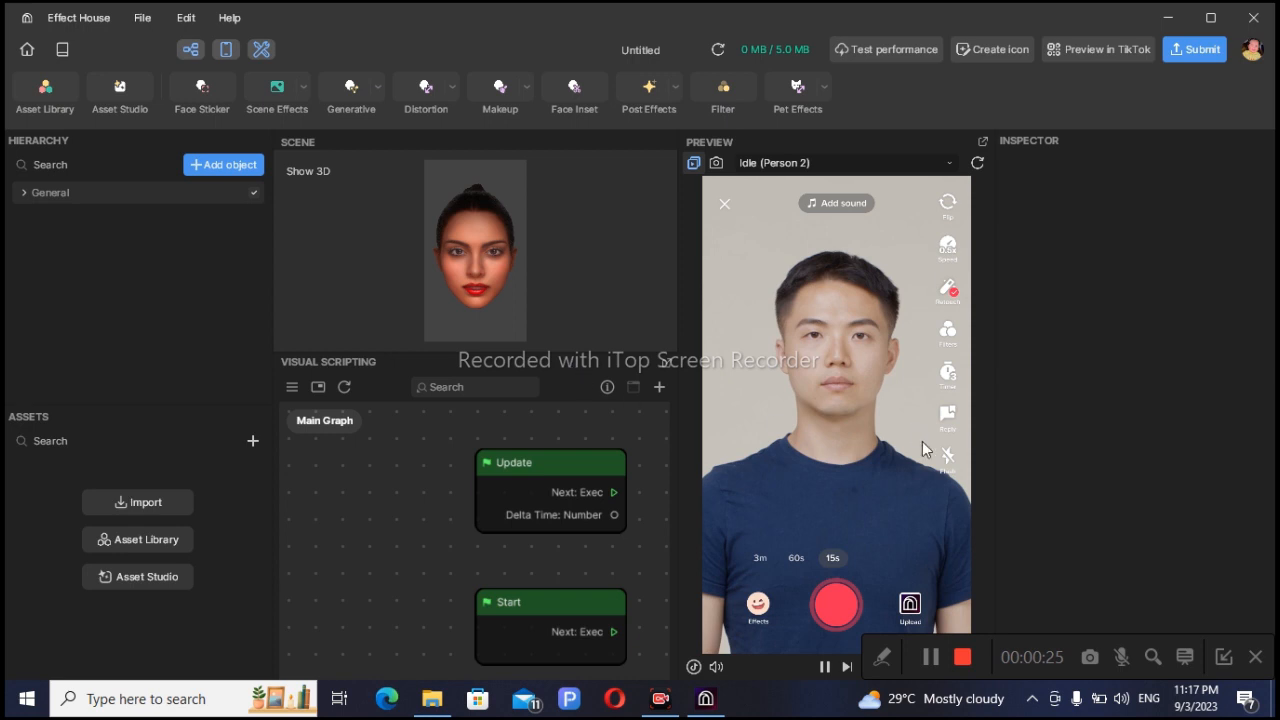
# Add the Hair Eraser object from the Generative Effects category to the scene
pyautogui.moveTo(1002, 642); pyautogui.dragTo(135, 701)
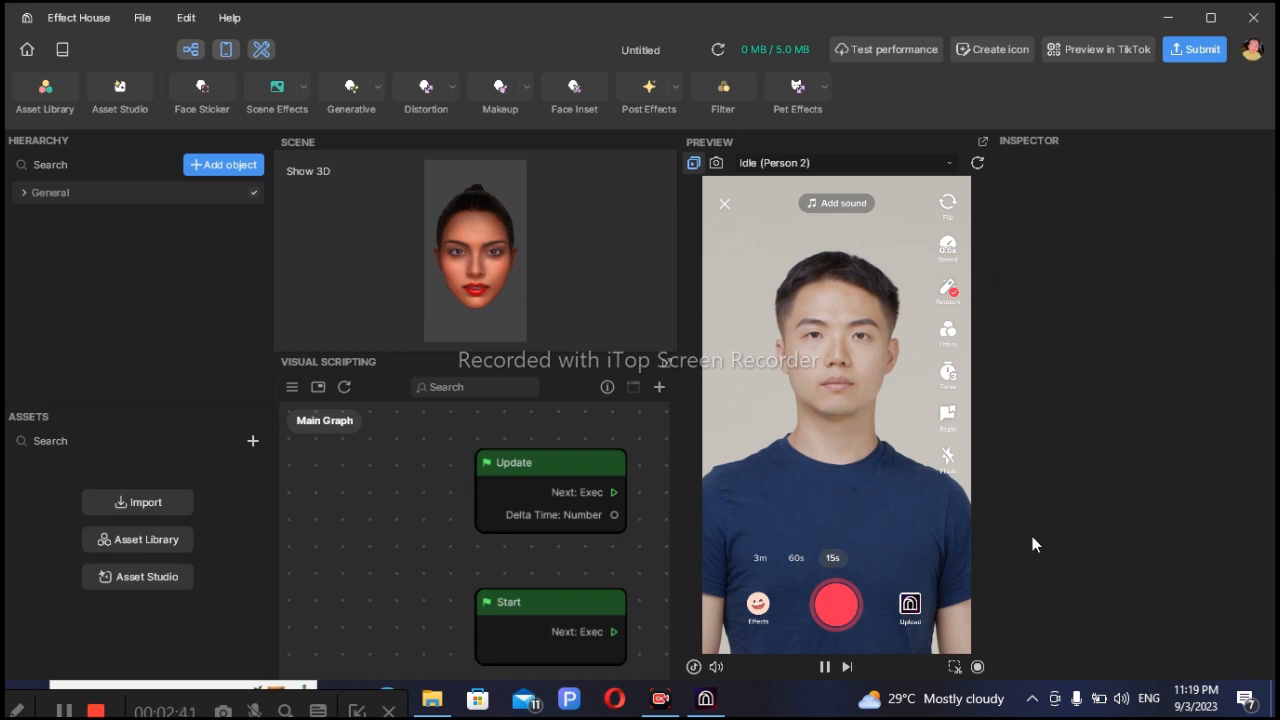
pyautogui.click(205, 167)
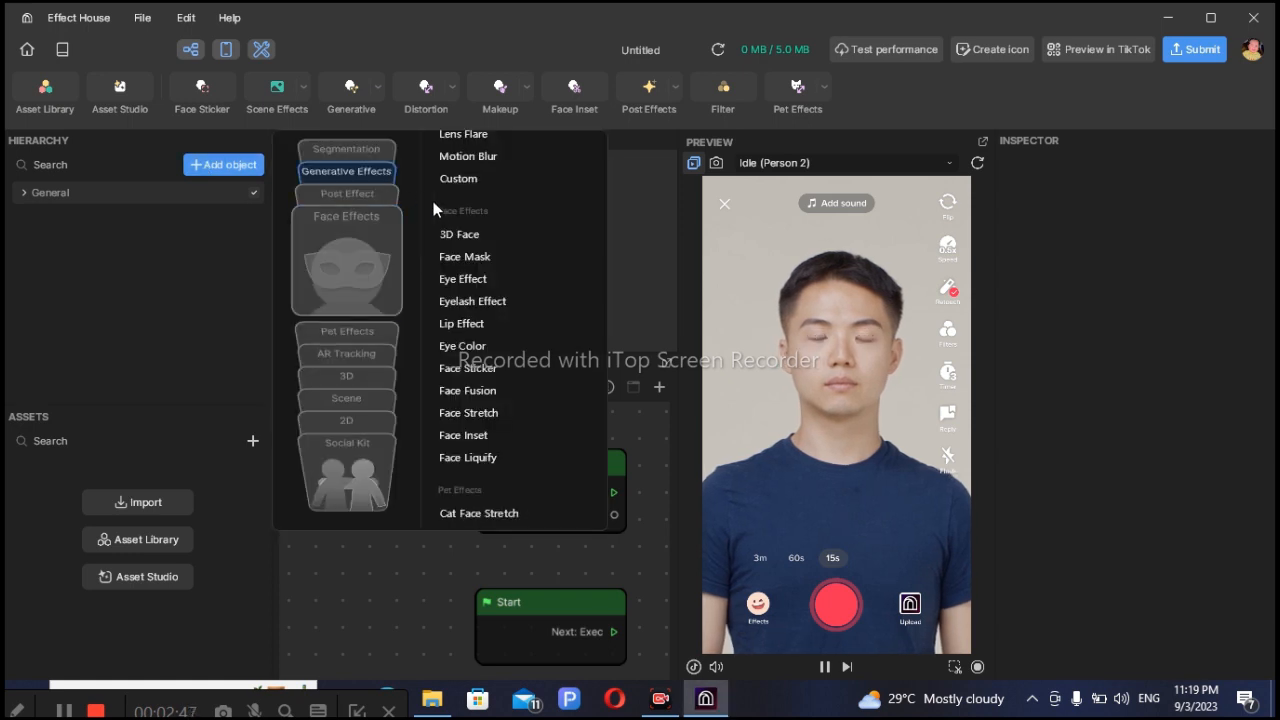
pyautogui.scroll(8, 445, 225)
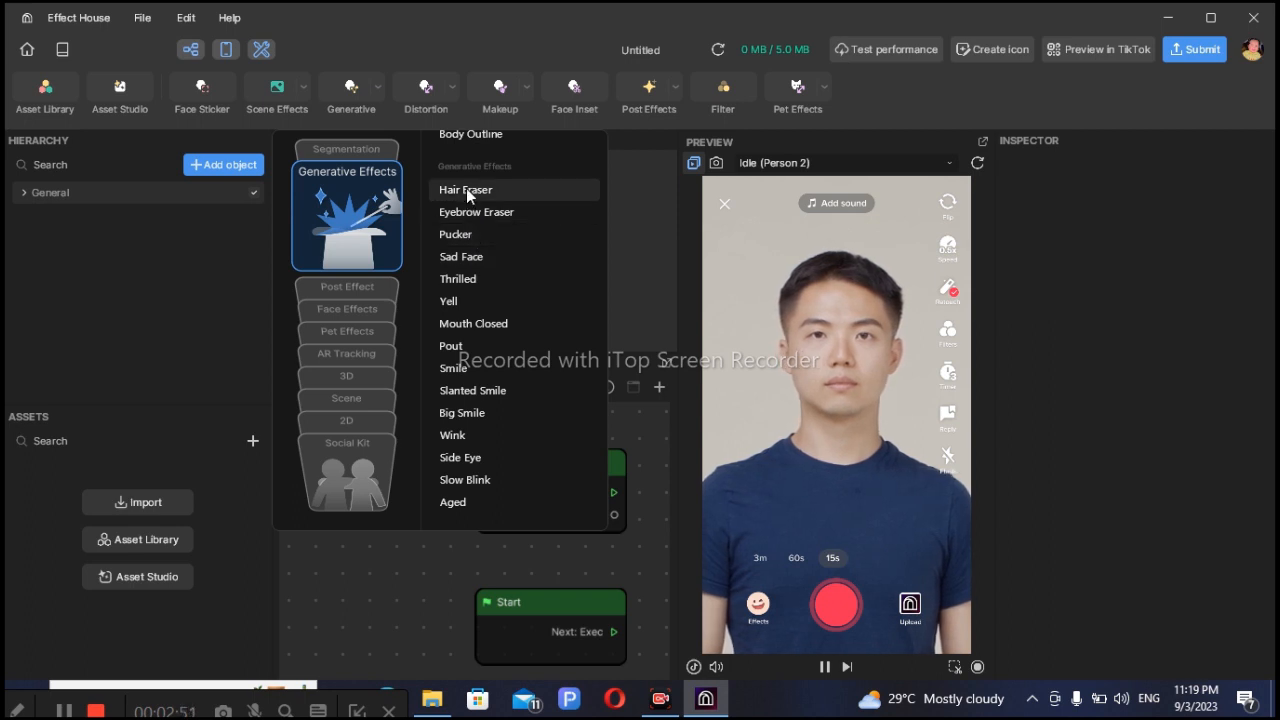
pyautogui.click(466, 189)
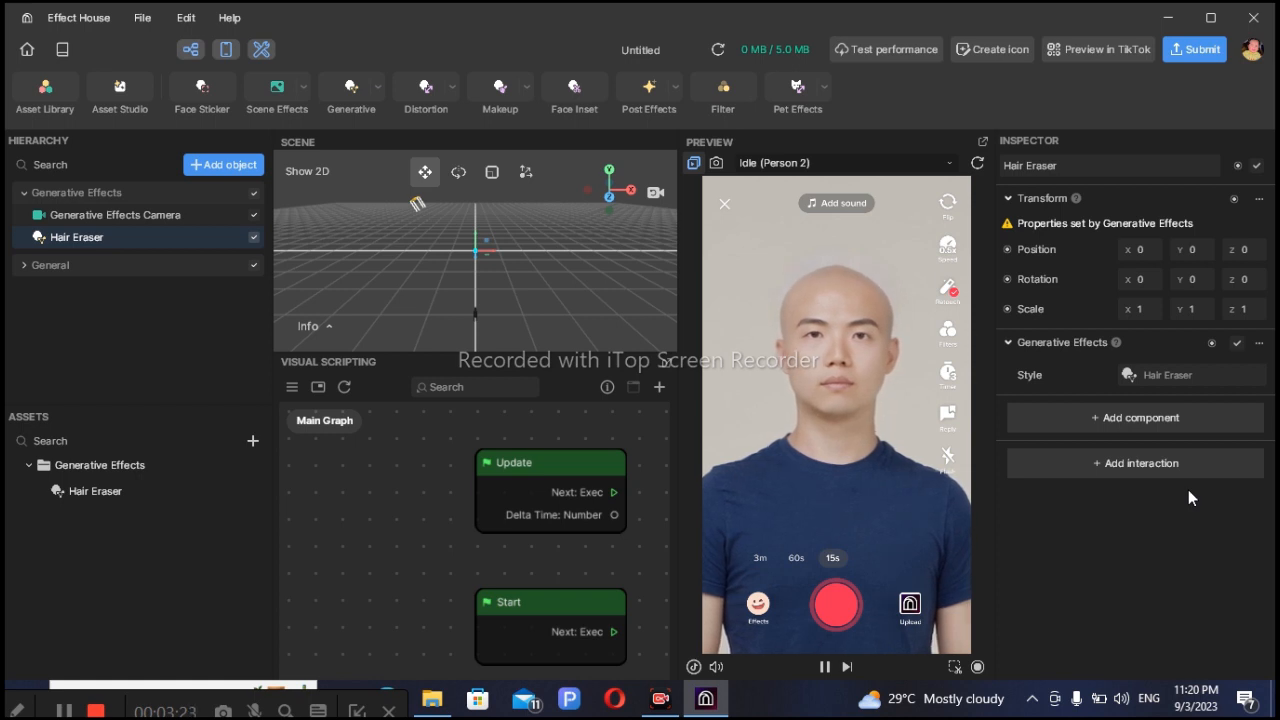
# Add an Eye Effect object from the Face Effects category to the scene
pyautogui.click(252, 168)
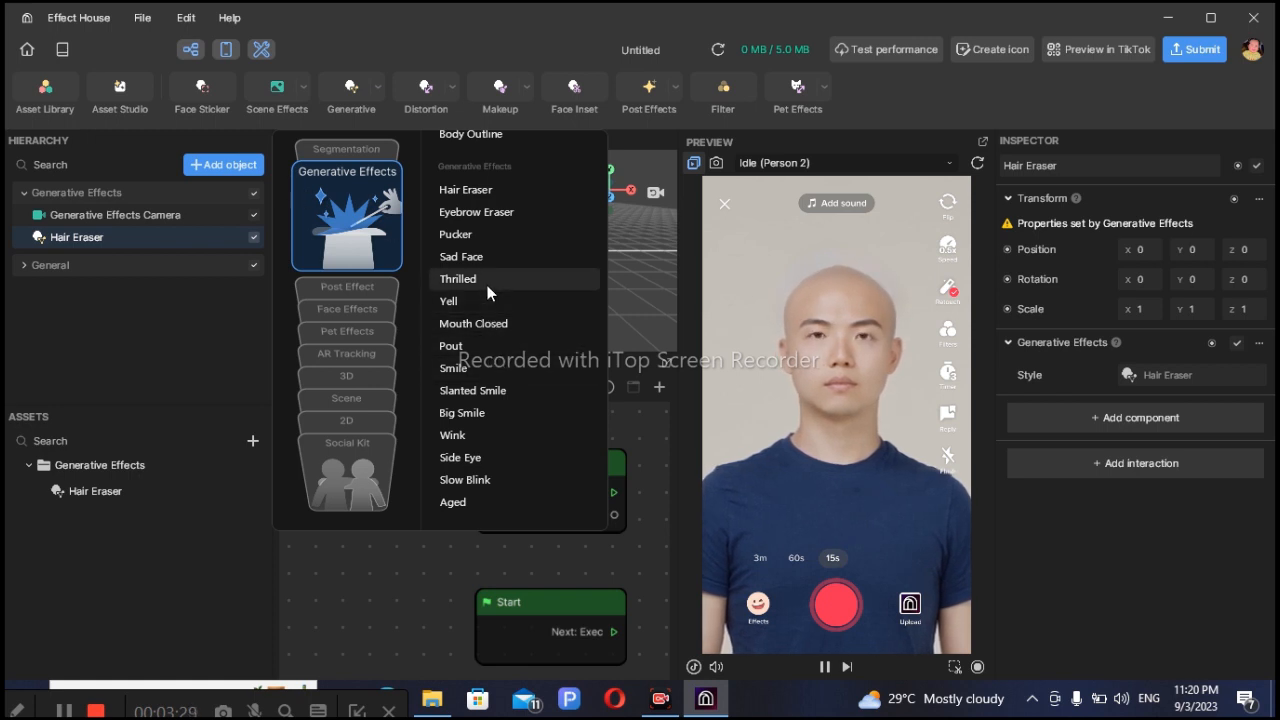
pyautogui.scroll(-5, 492, 352)
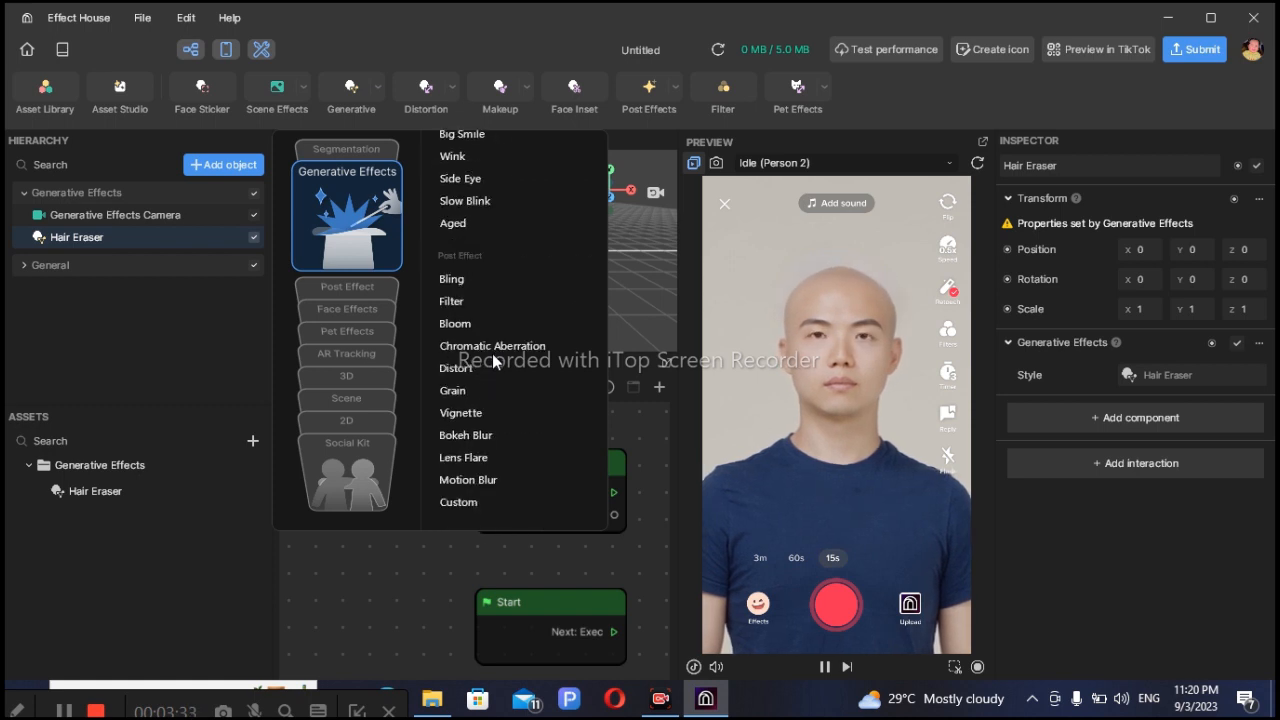
pyautogui.scroll(-2, 492, 353)
pyautogui.scroll(-2, 492, 338)
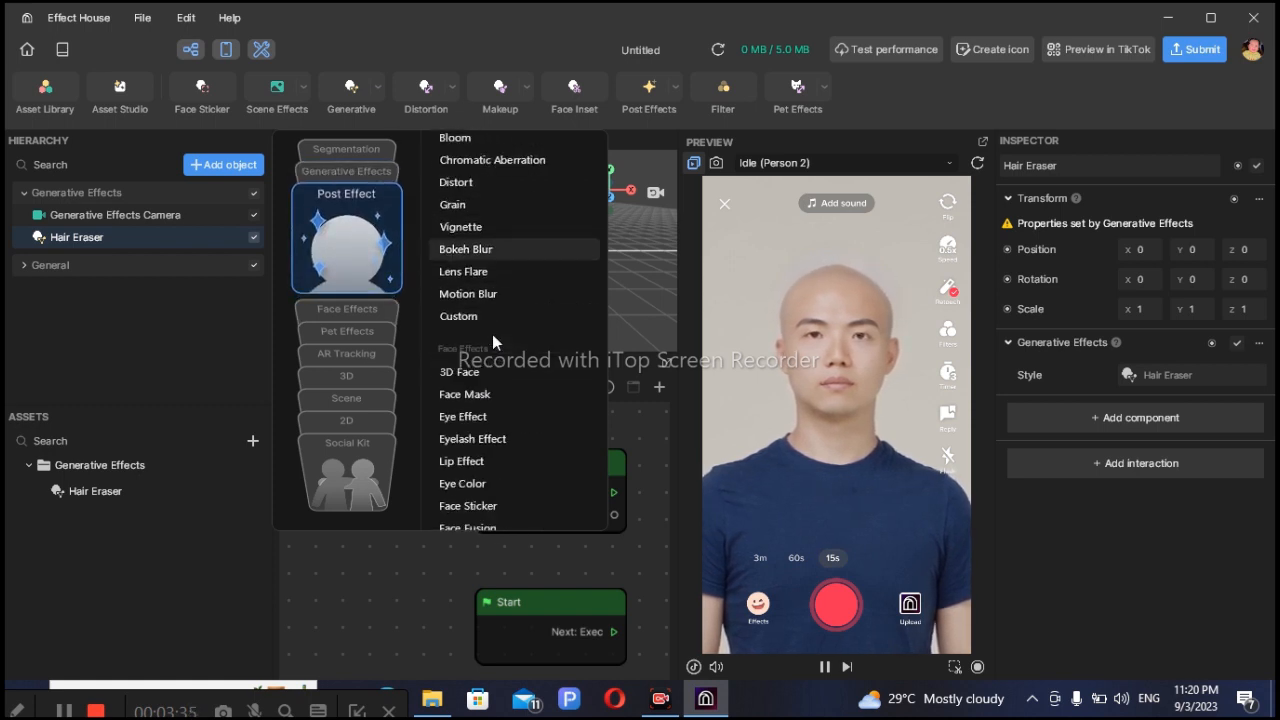
pyautogui.click(490, 416)
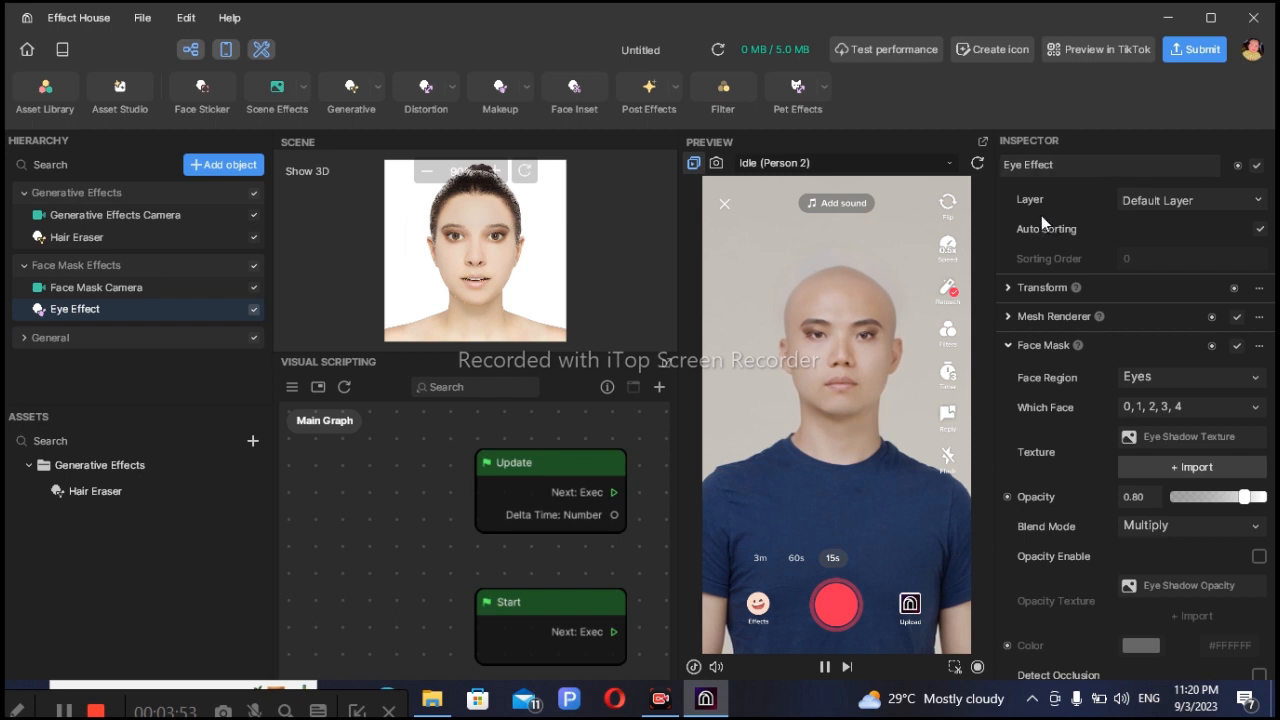
# Examine the available options for the Eye Effect's layer, face region and which faces it applies to
pyautogui.click(1259, 202)
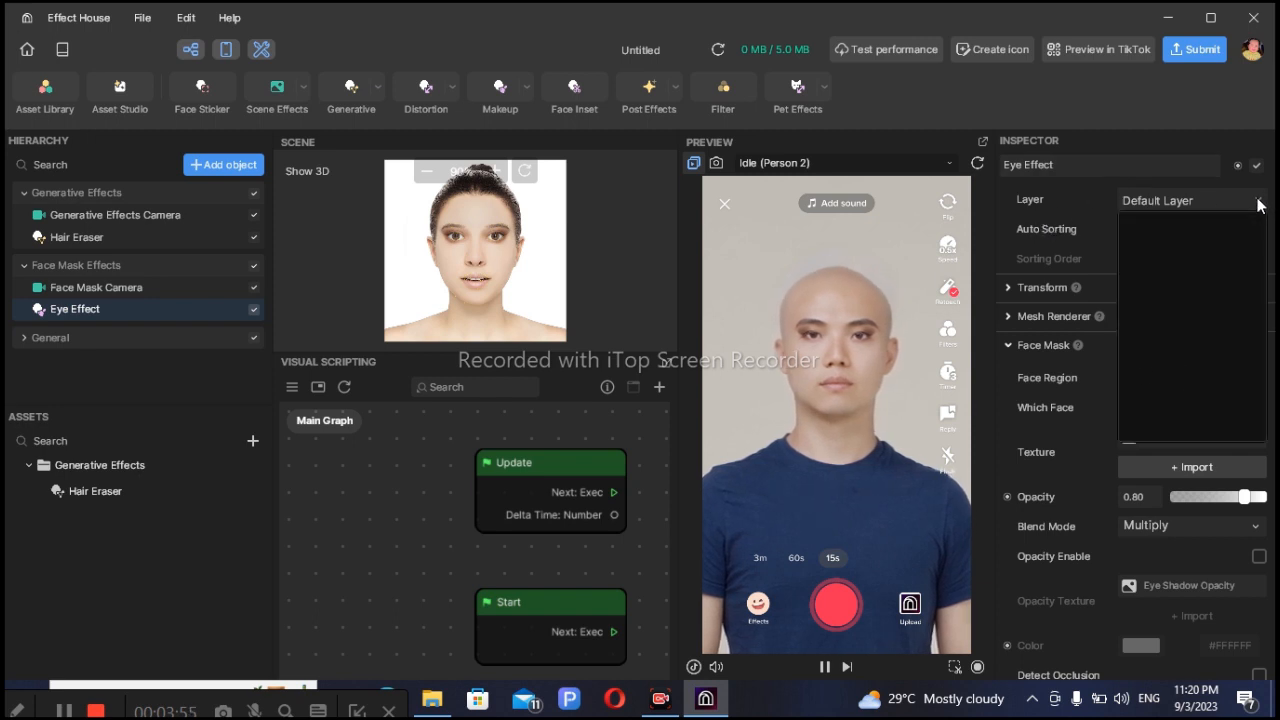
pyautogui.scroll(-12, 1173, 318)
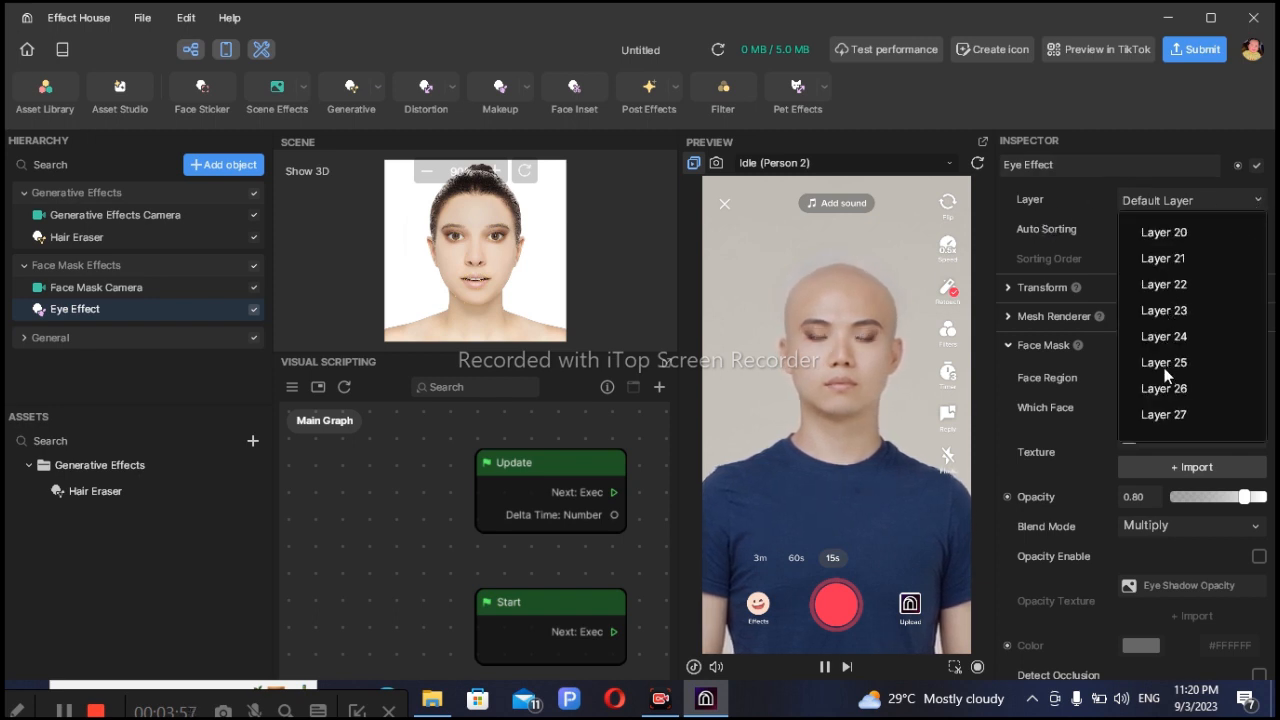
pyautogui.scroll(12, 1163, 398)
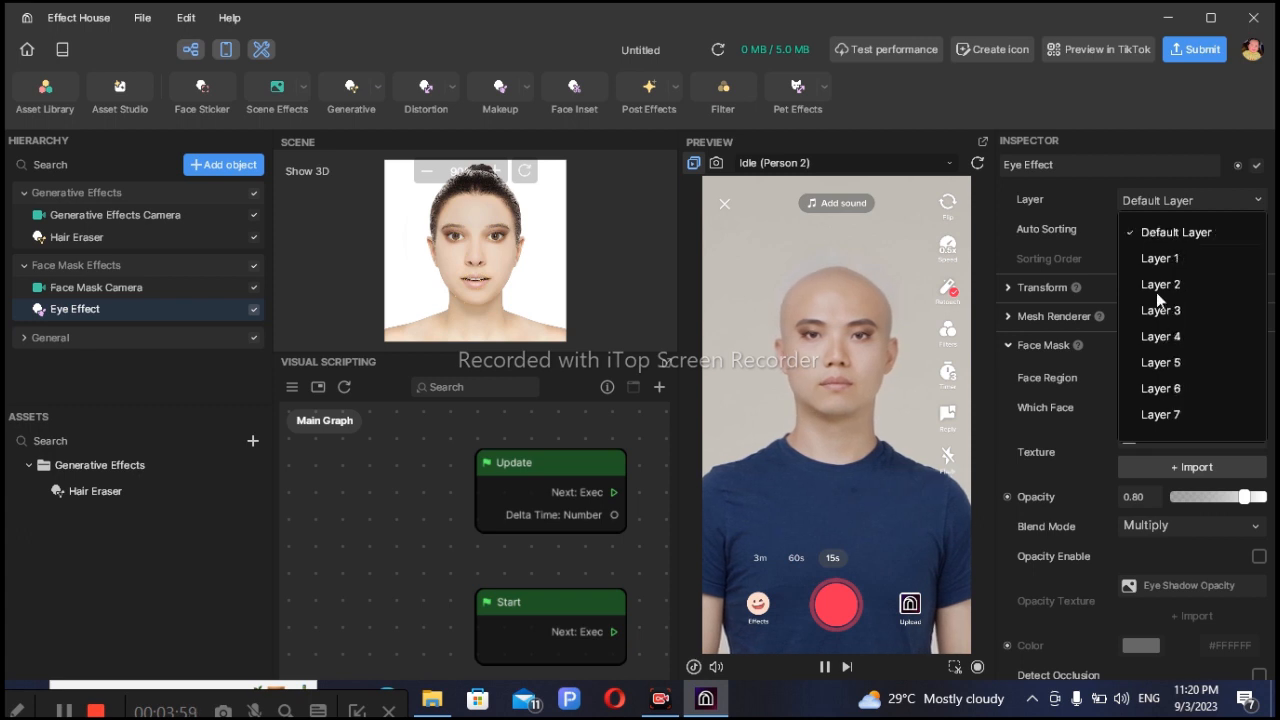
pyautogui.click(1108, 216)
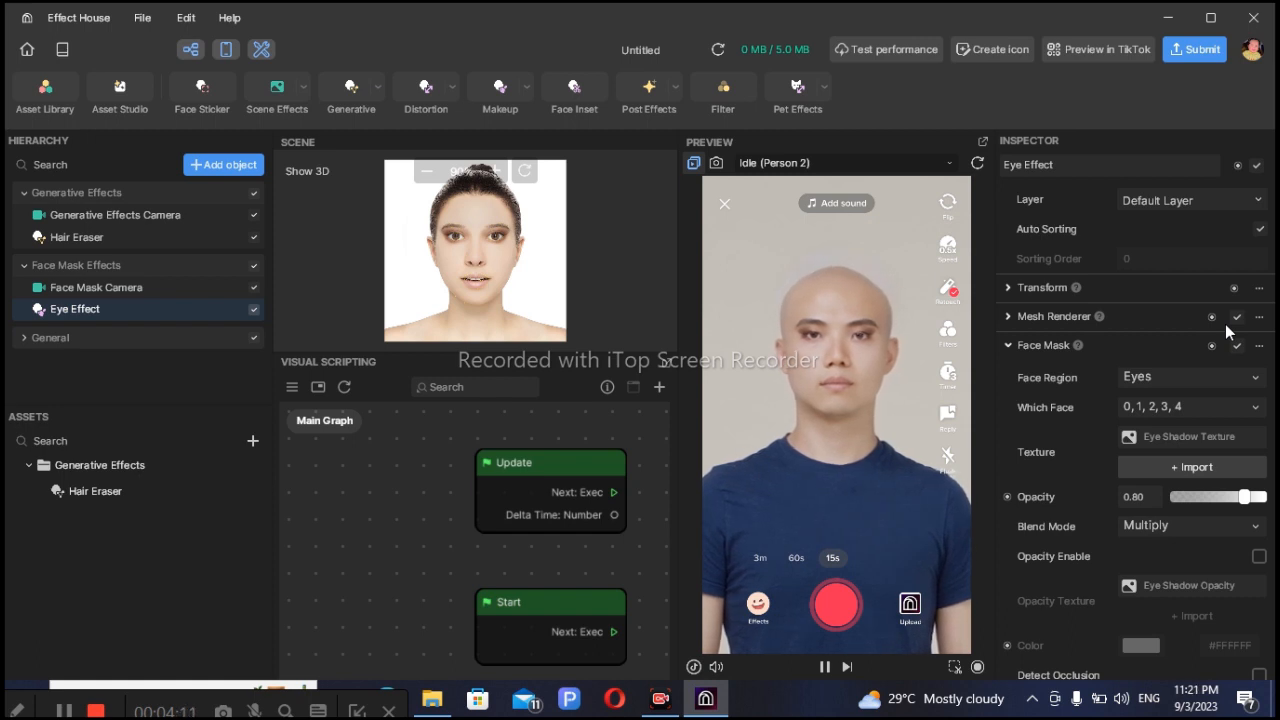
pyautogui.click(1216, 380)
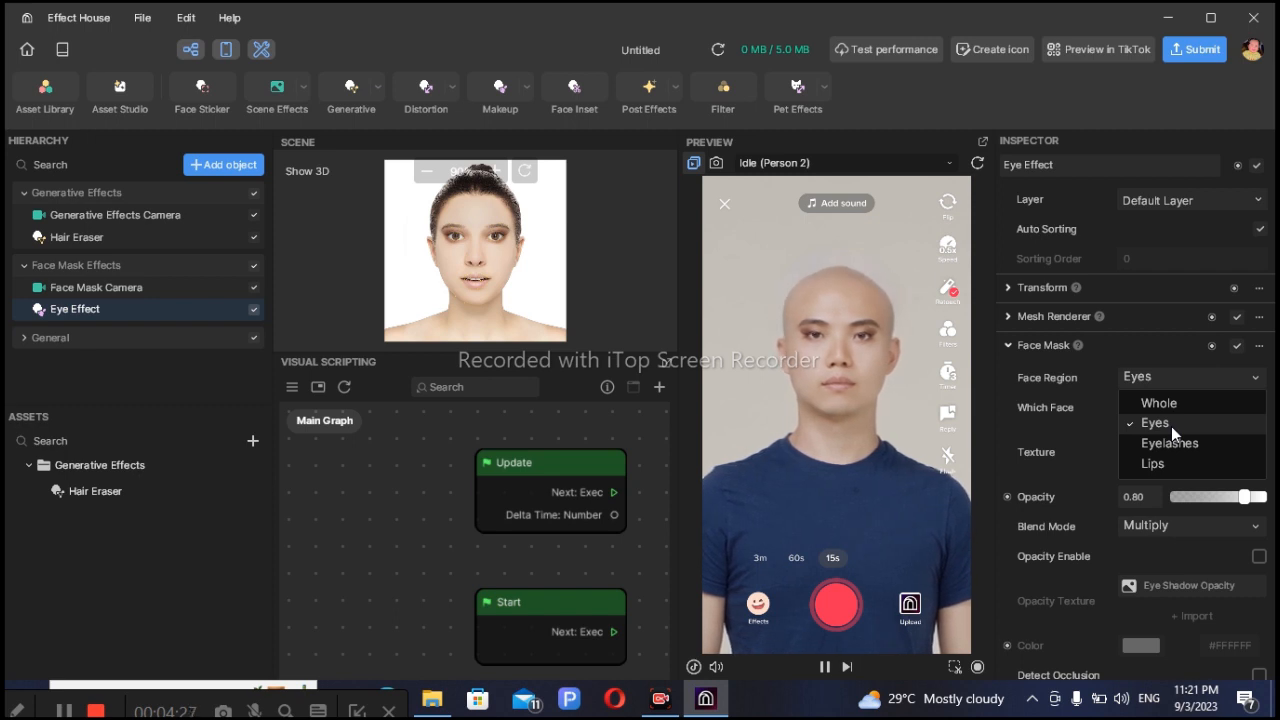
pyautogui.click(1099, 445)
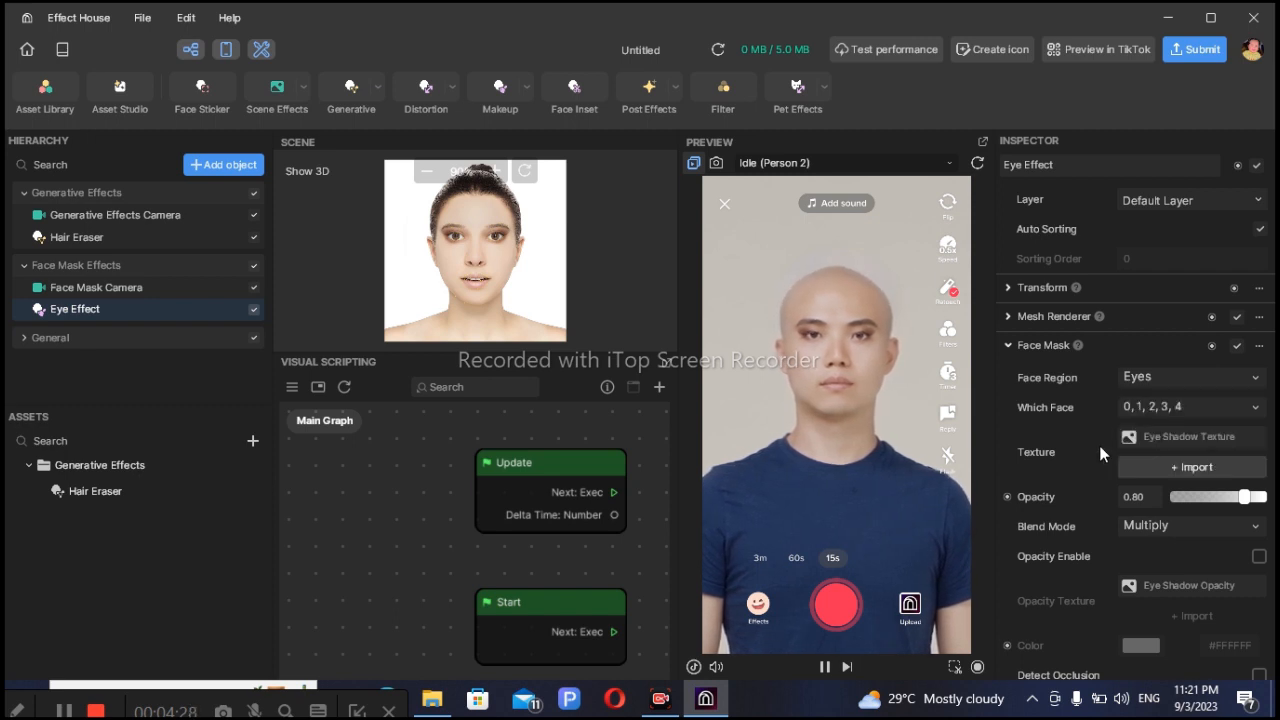
pyautogui.click(1243, 411)
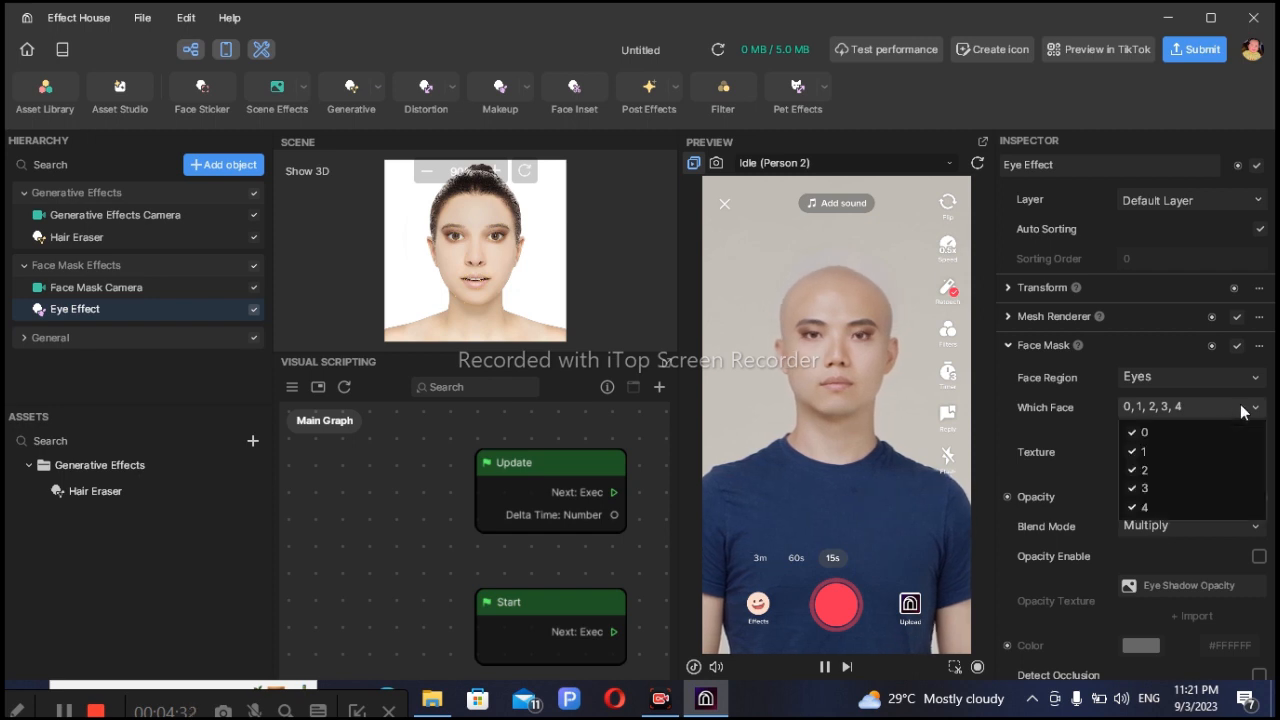
pyautogui.click(1104, 462)
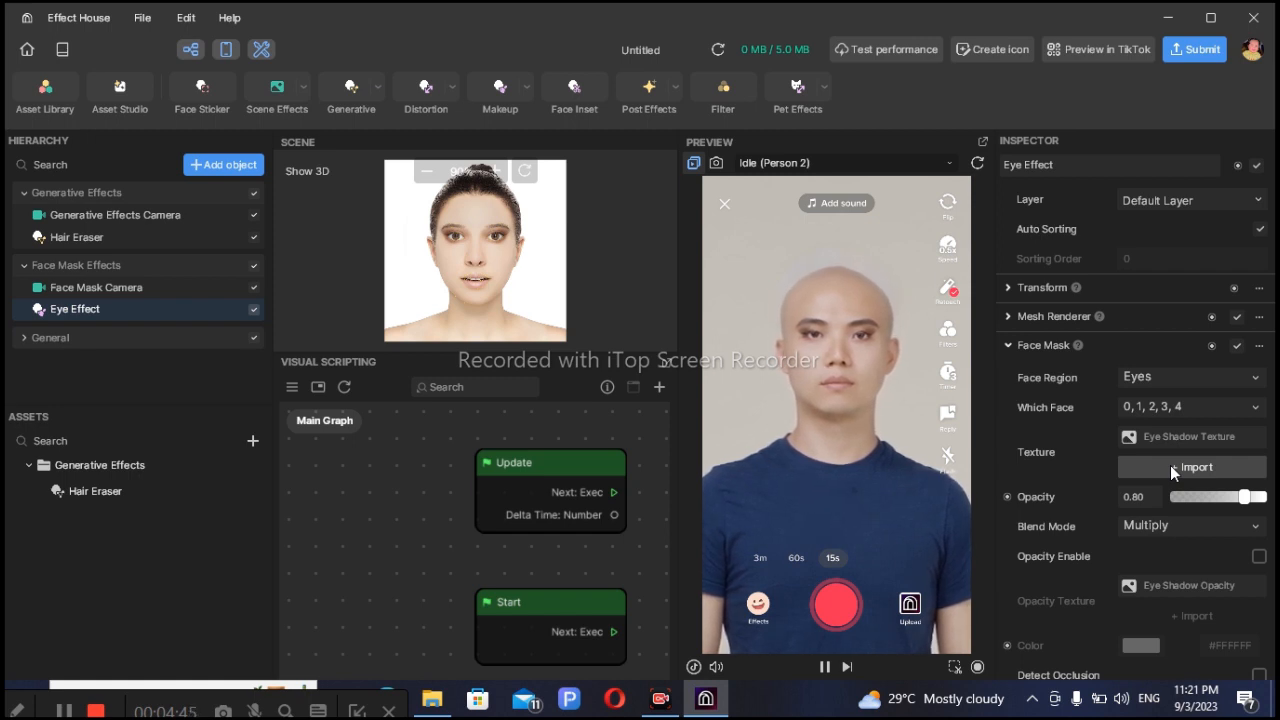
# Set the Eye Effect's opacity to 0.50, keep the Multiply blend mode and turn on Opacity Enable
pyautogui.moveTo(1244, 497)
pyautogui.mouseDown()
pyautogui.moveTo(1187, 500)
pyautogui.moveTo(1262, 500)
pyautogui.moveTo(1219, 500)
pyautogui.mouseUp()
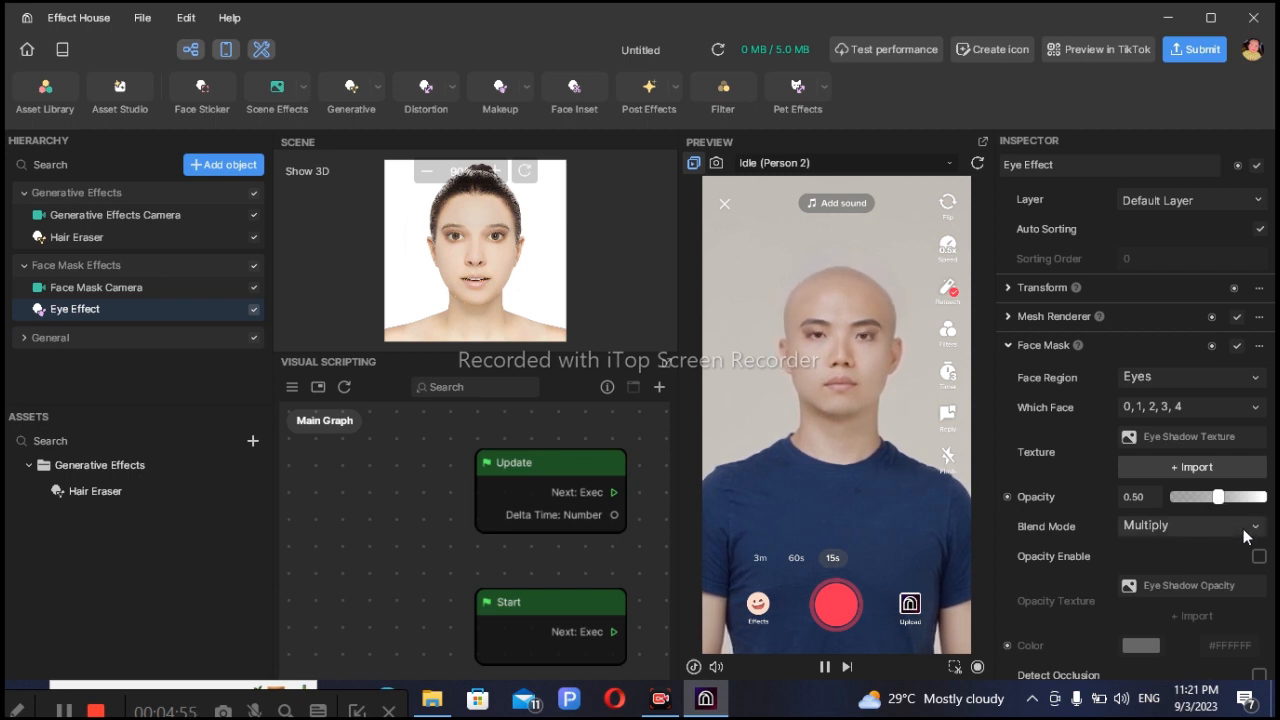
pyautogui.click(1243, 528)
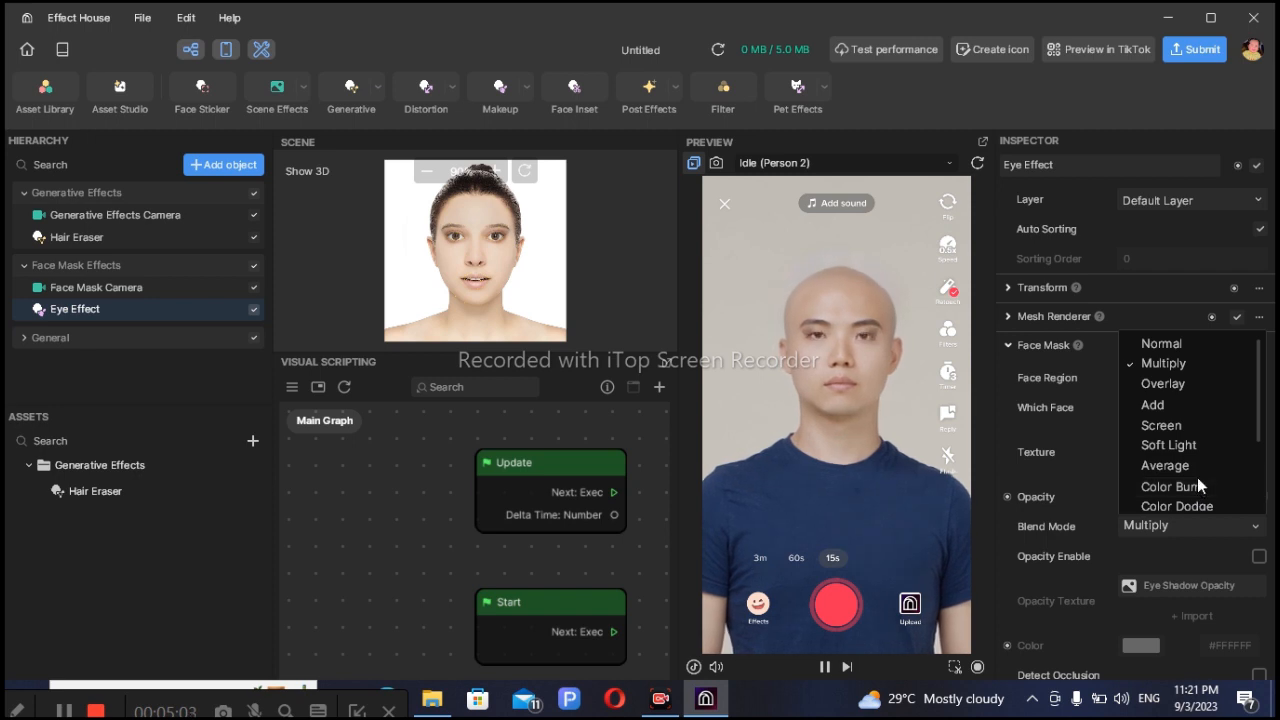
pyautogui.click(1105, 451)
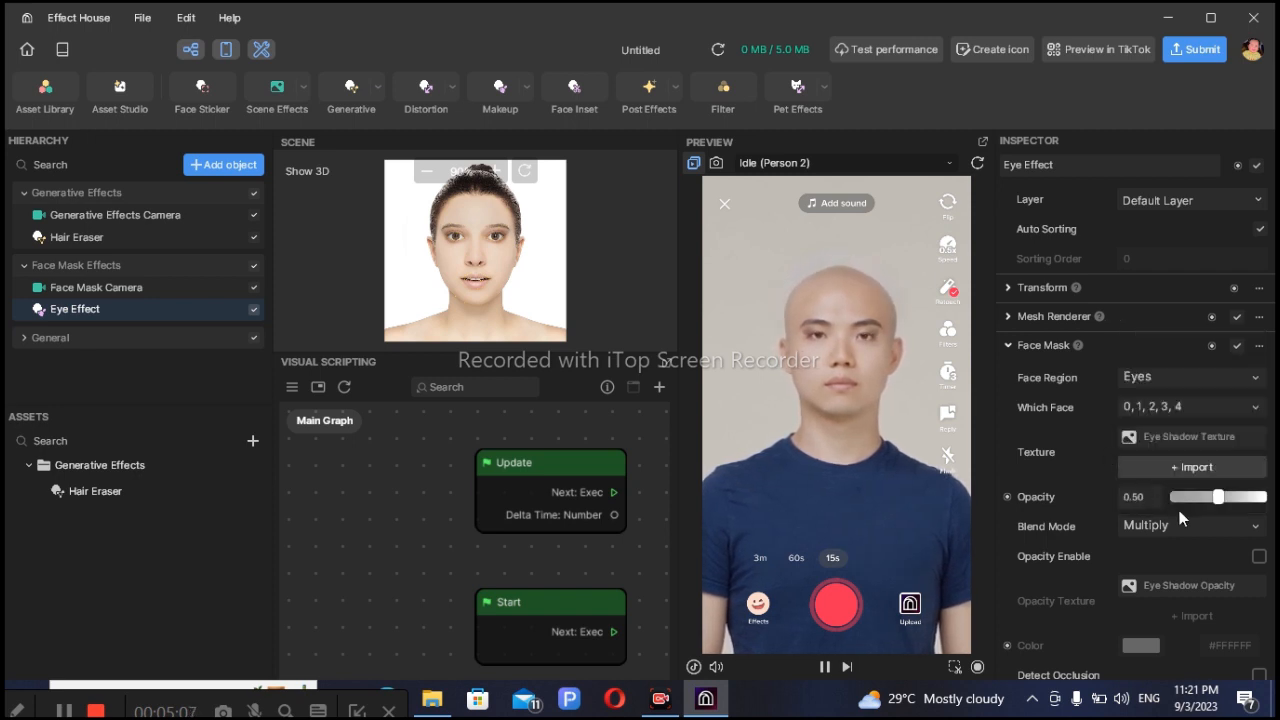
pyautogui.scroll(-1, 1179, 510)
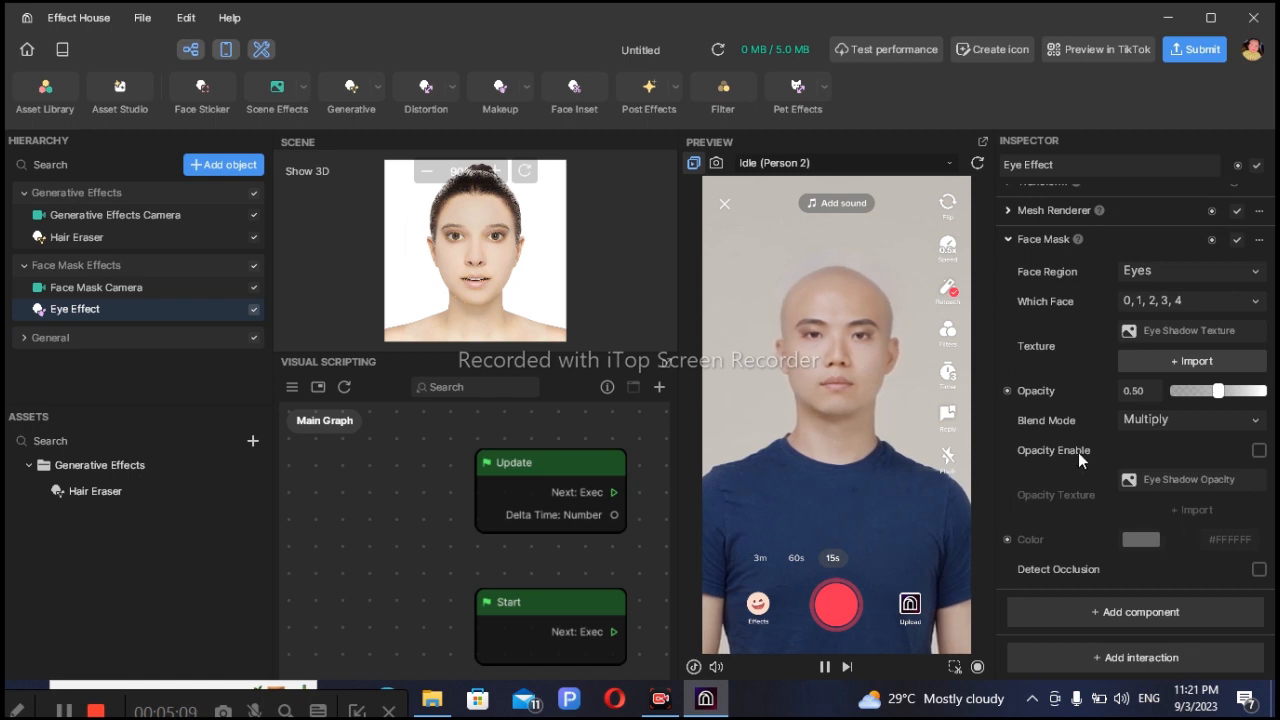
pyautogui.click(1259, 450)
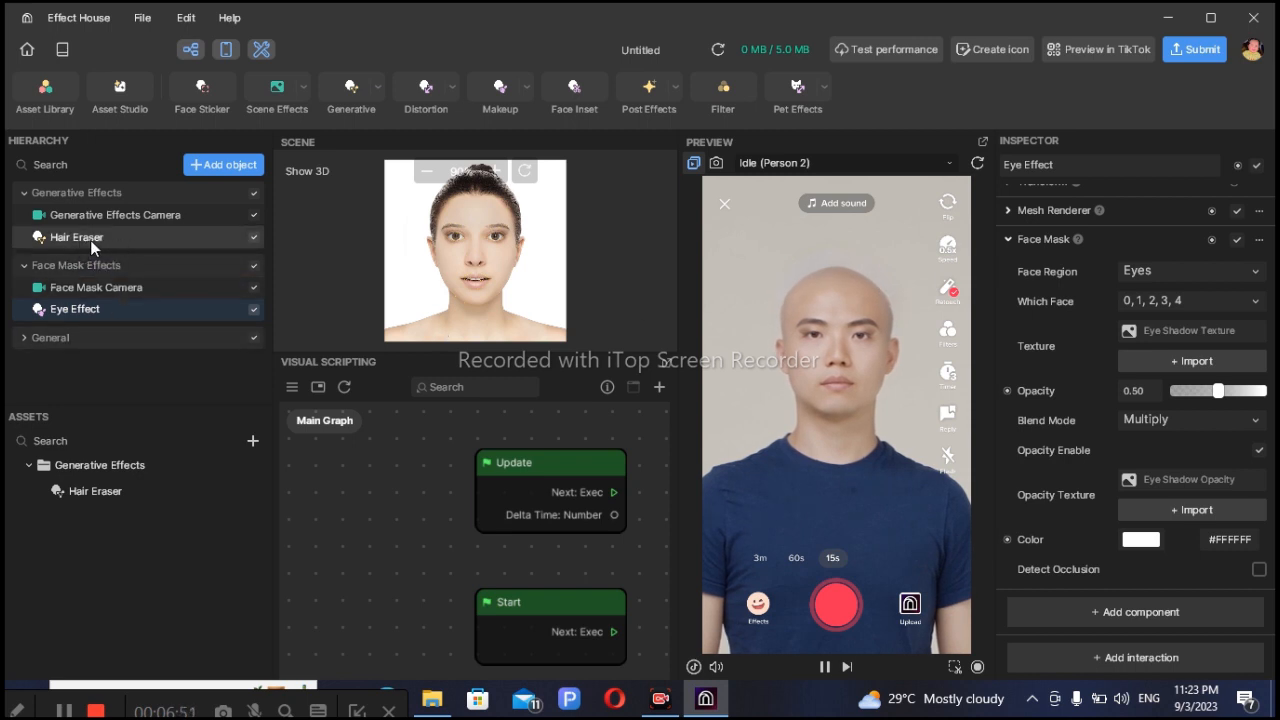
# Turn the Hair Eraser object off and back on to compare the preview with and without it
pyautogui.click(253, 238)
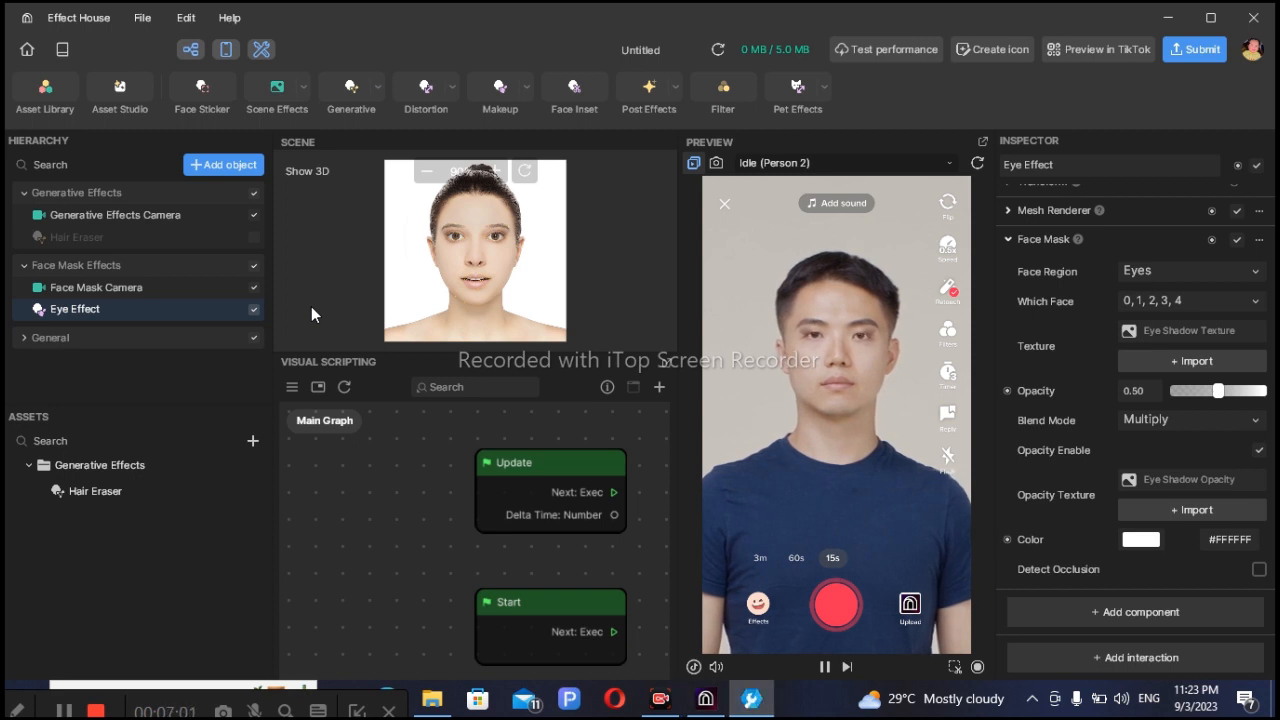
pyautogui.click(254, 237)
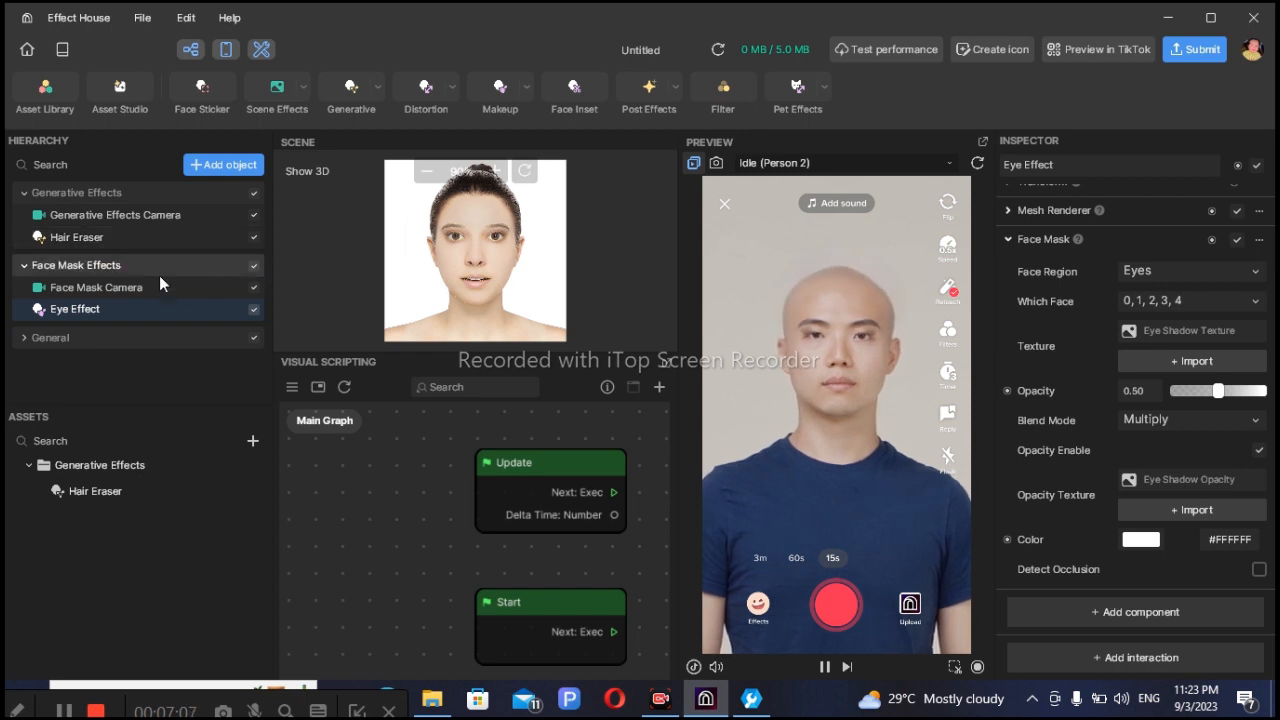
# Clear the object selection in the hierarchy and dismiss the Outbyte PC Repair notification
pyautogui.click(199, 170)
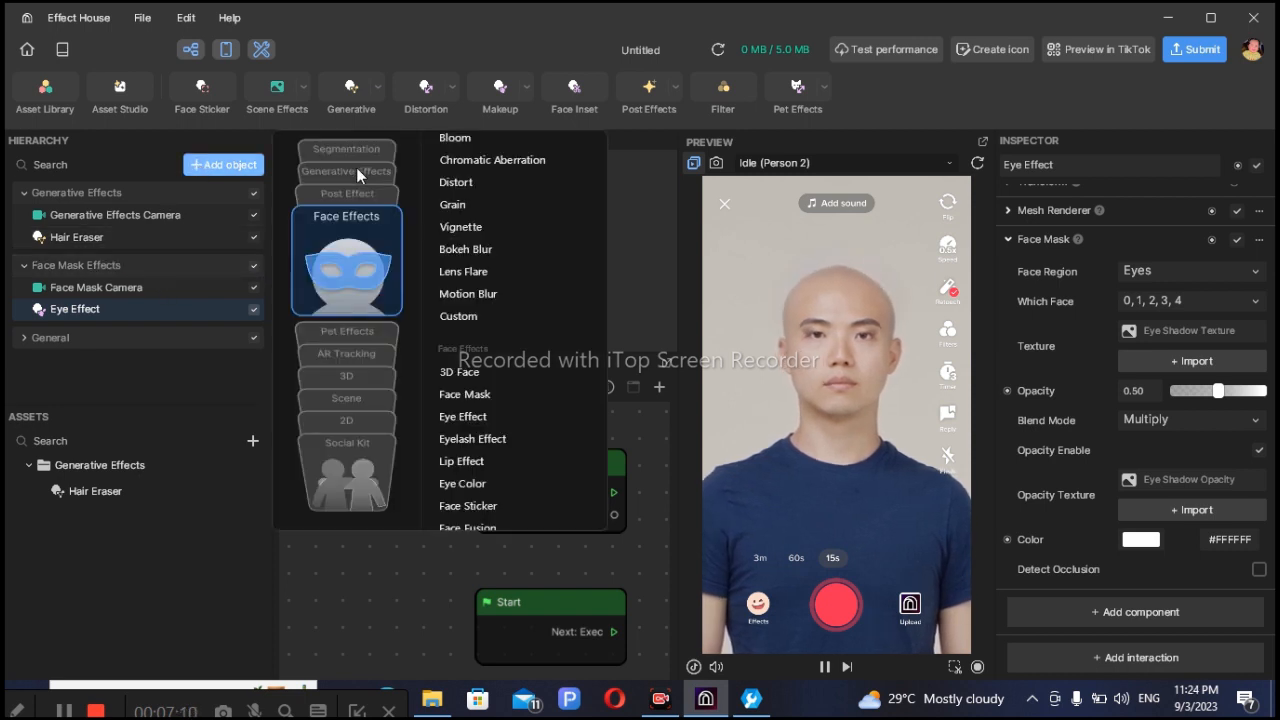
pyautogui.click(150, 340)
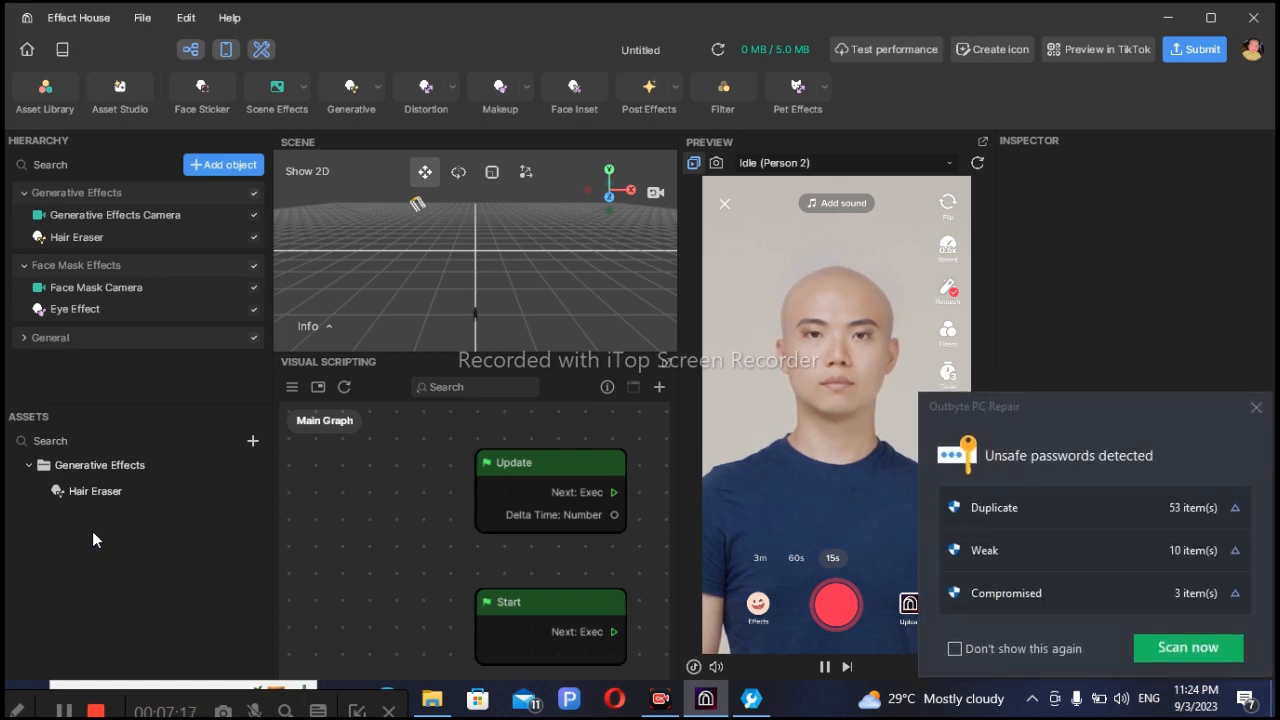
pyautogui.click(1256, 407)
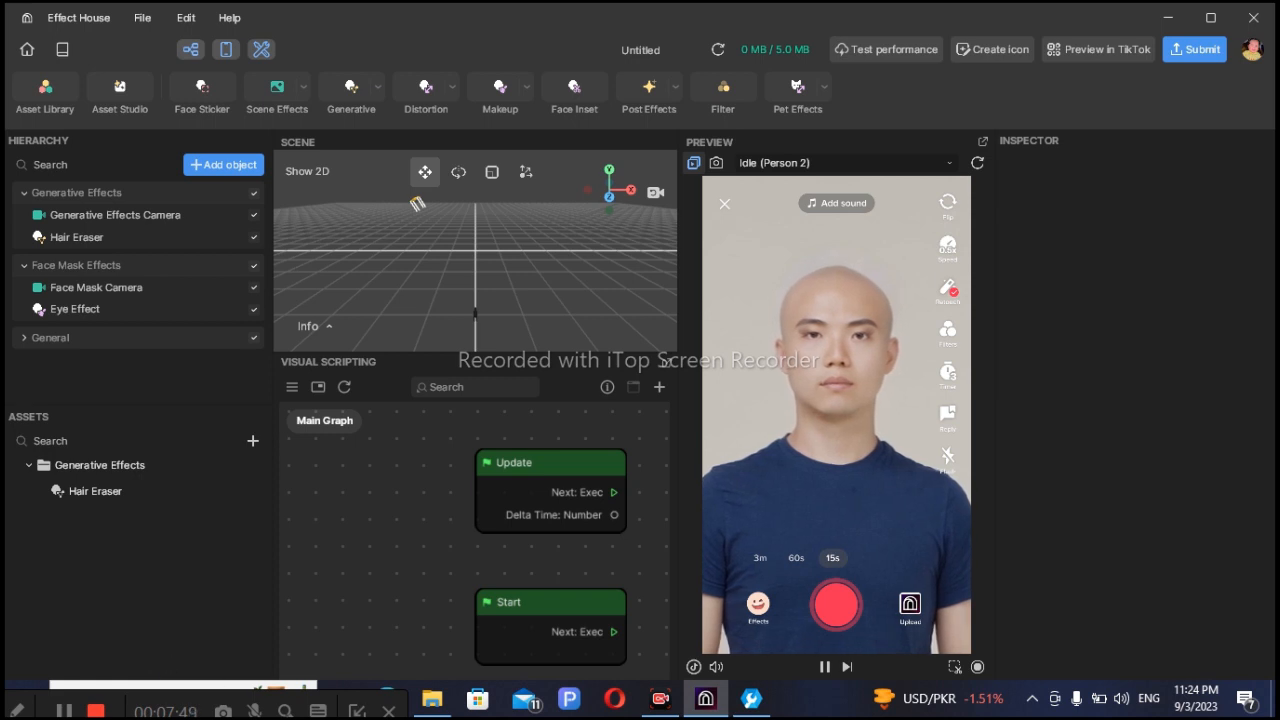
pyautogui.scroll(-2, 420, 454)
pyautogui.scroll(-1, 421, 525)
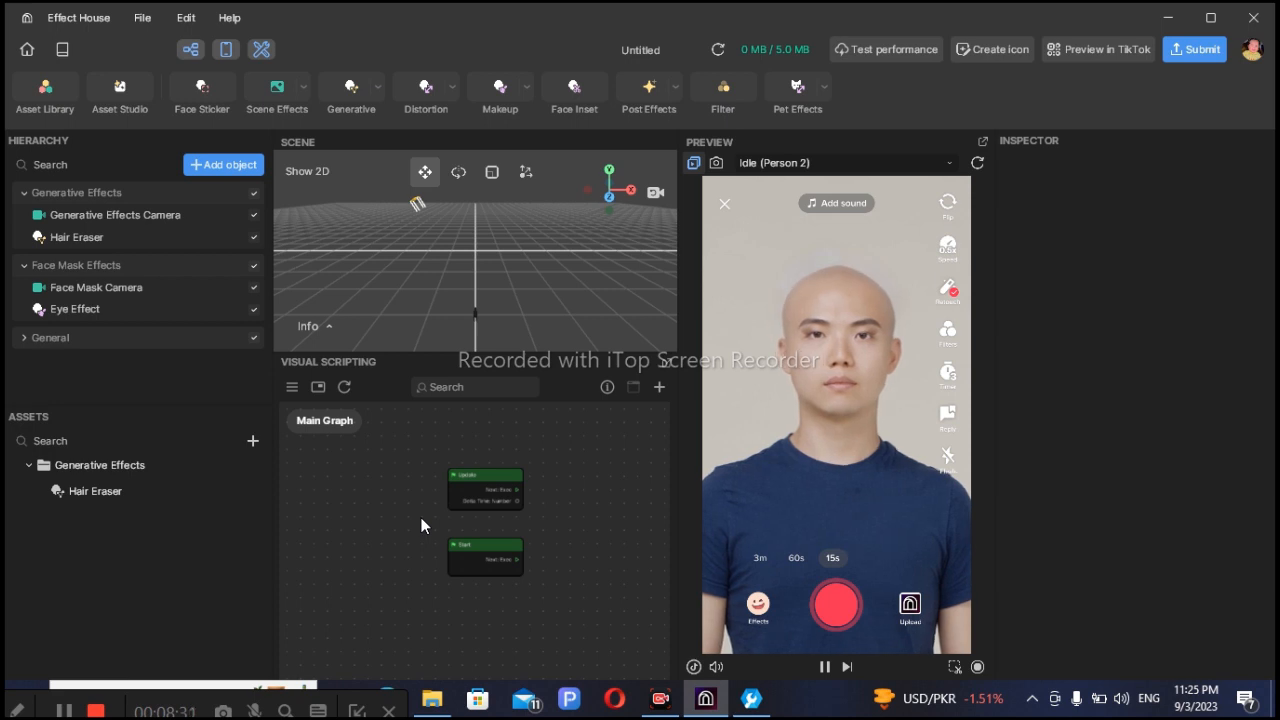
# Switch to the Opera browser and bring up the Effect House portal page with the analytics
pyautogui.moveTo(684, 708)
pyautogui.click(614, 698)
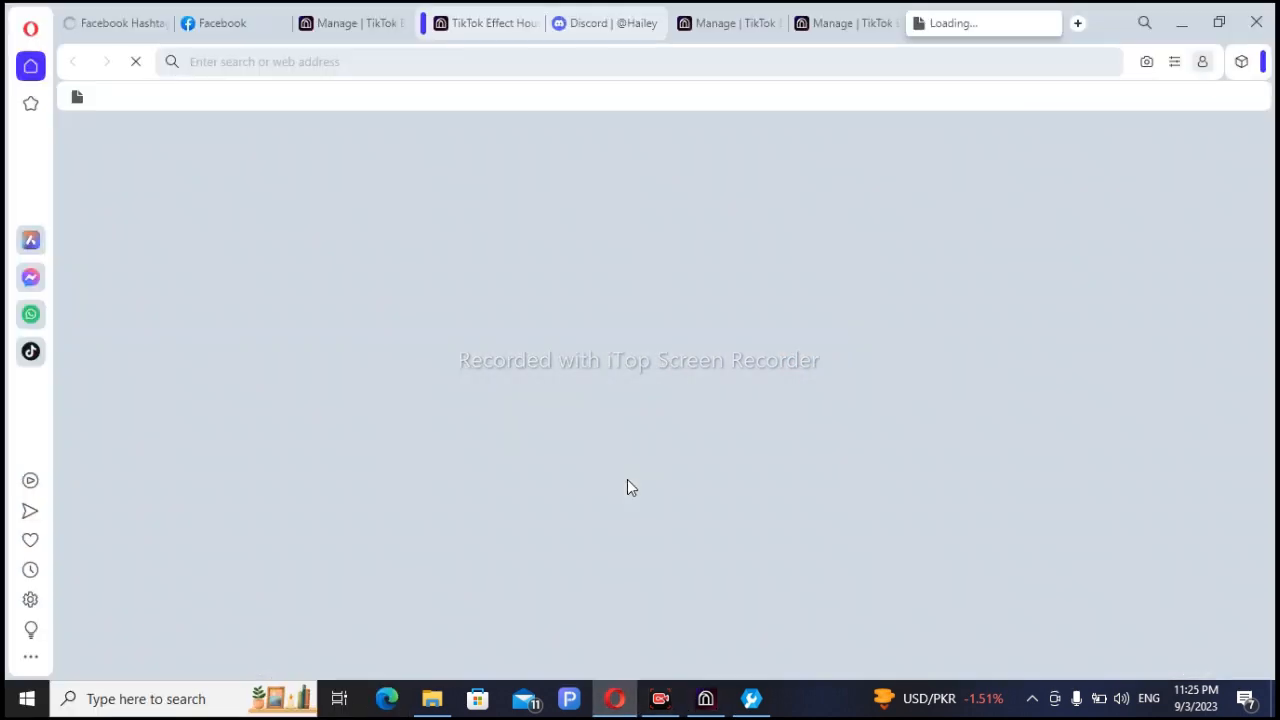
pyautogui.click(839, 67)
pyautogui.click(835, 20)
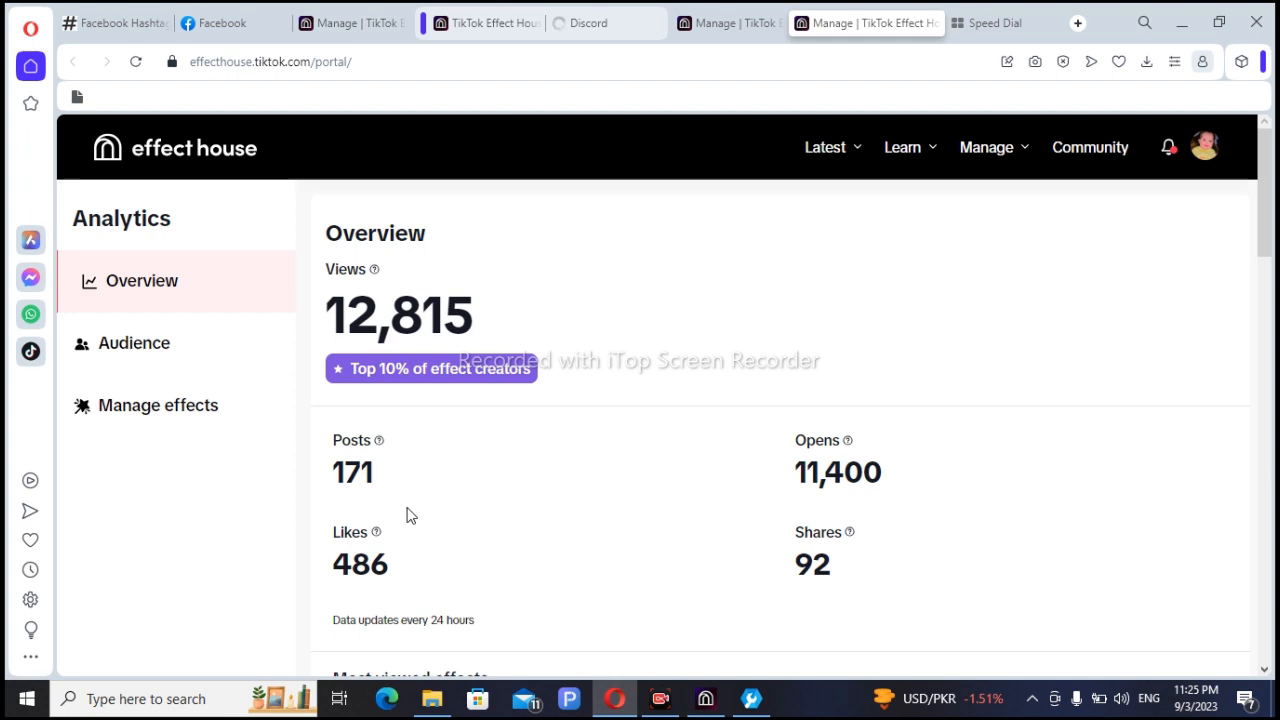
# Examine the portal's overview statistics, most viewed effects, audience countries and the status of the managed effects
pyautogui.scroll(-7, 407, 515)
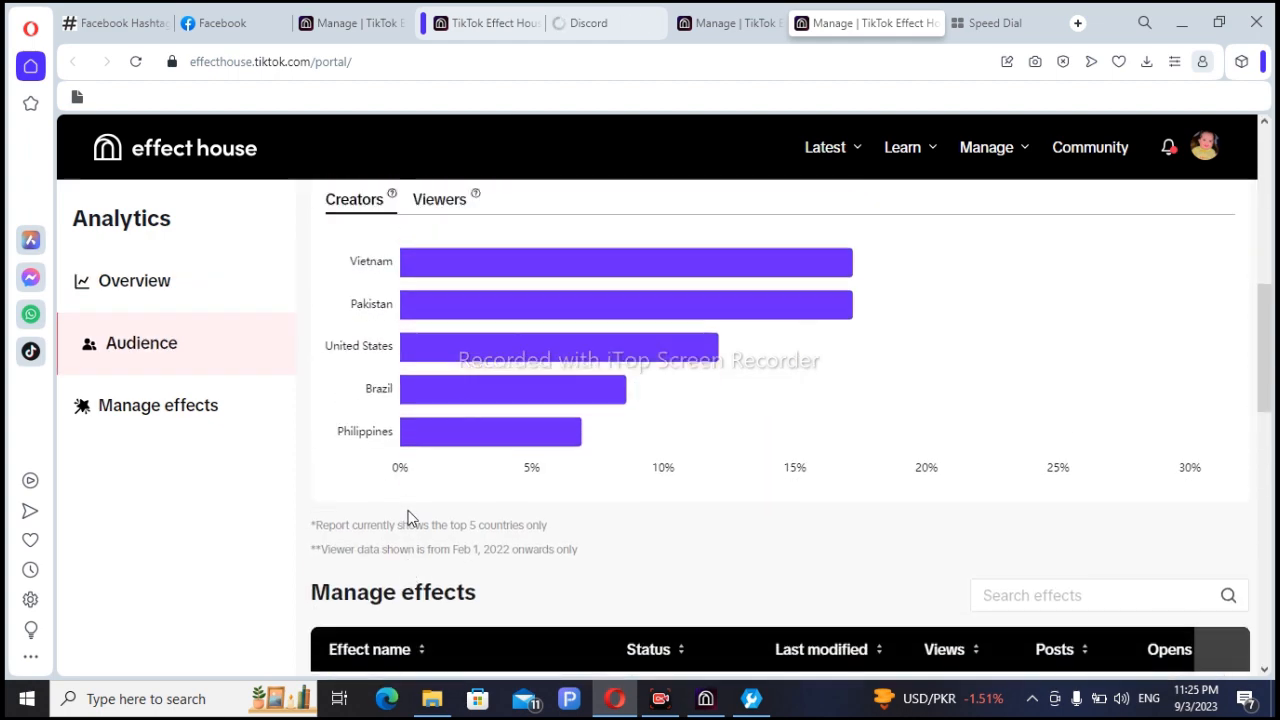
pyautogui.scroll(-5, 408, 517)
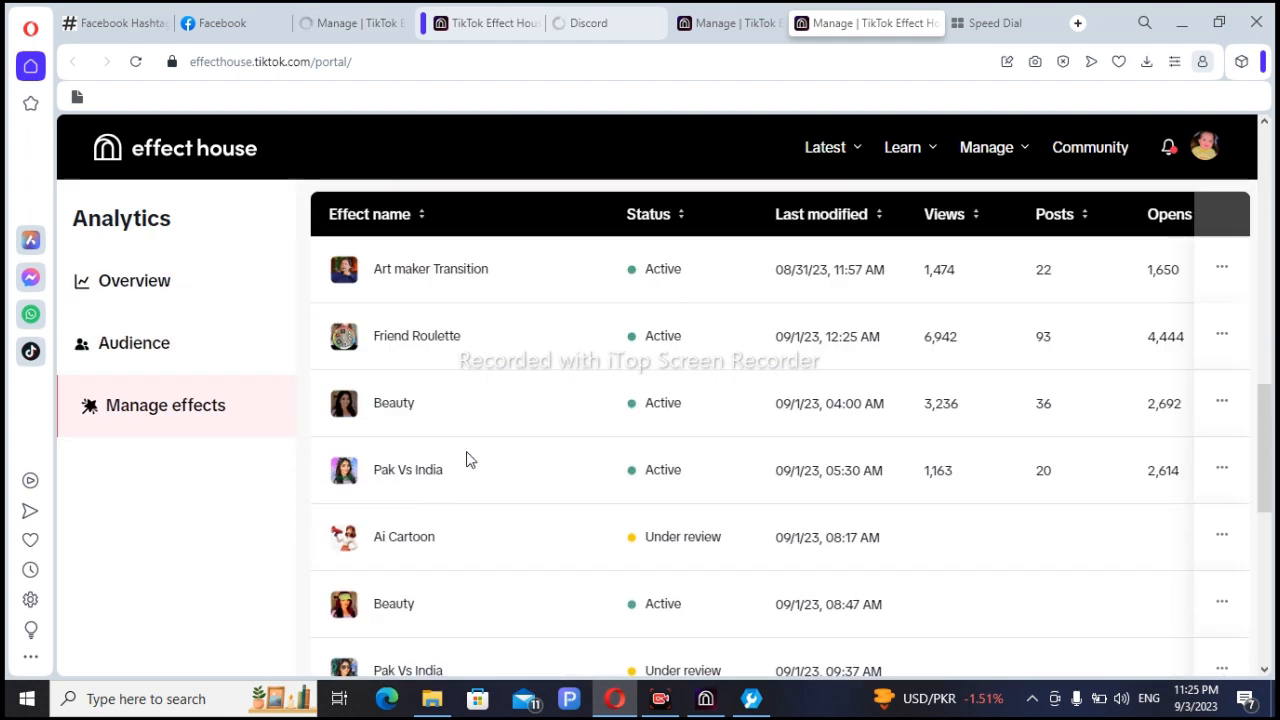
pyautogui.scroll(-3, 500, 414)
pyautogui.scroll(3, 500, 429)
pyautogui.scroll(-2, 630, 455)
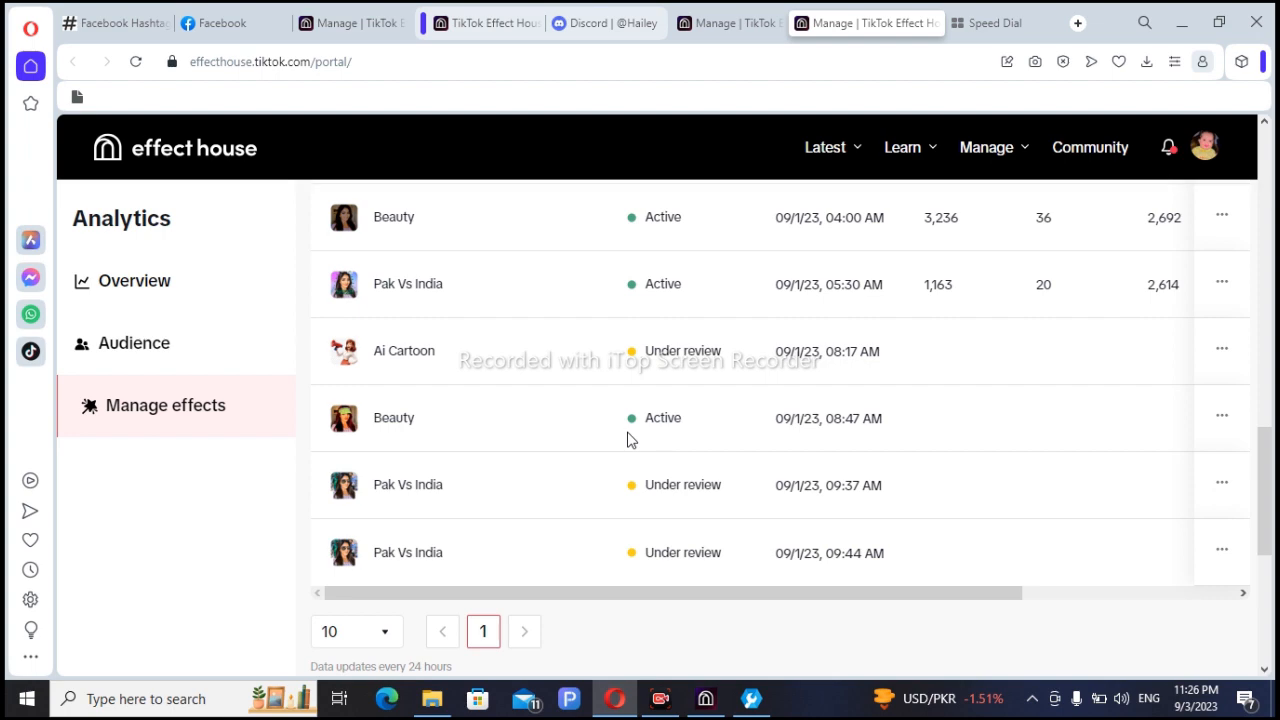
pyautogui.scroll(10, 628, 440)
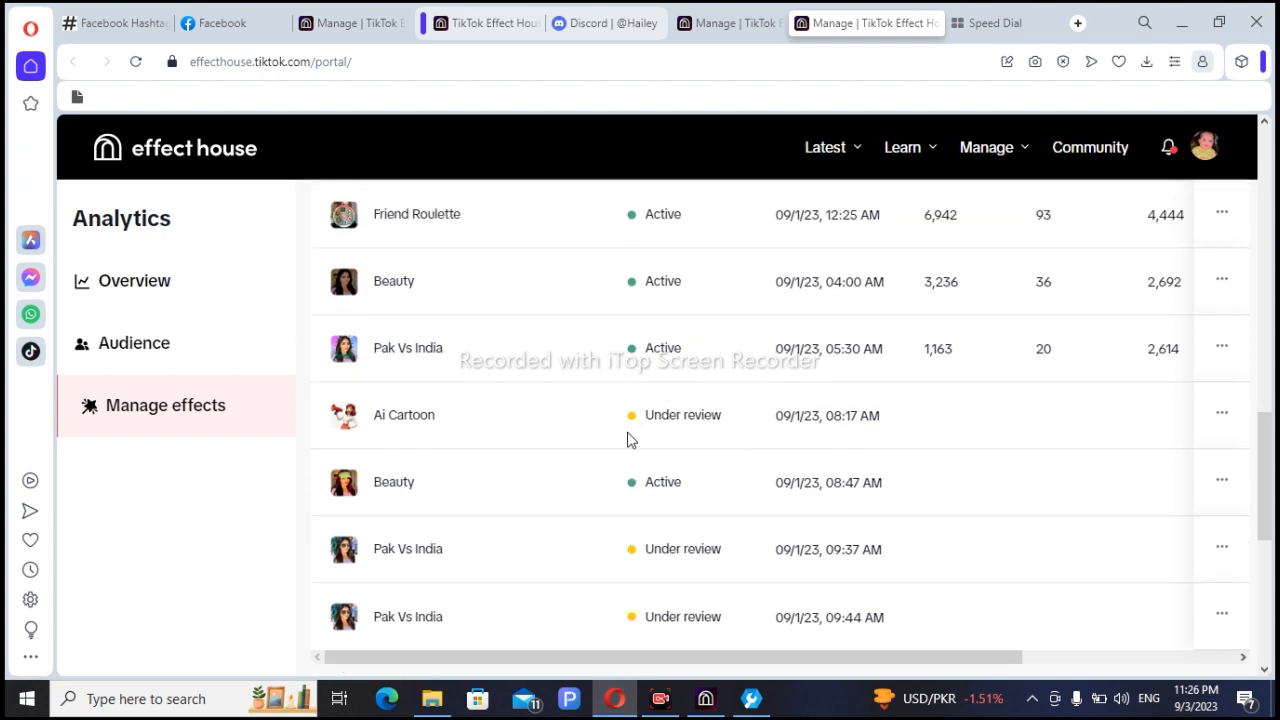
pyautogui.scroll(1, 628, 440)
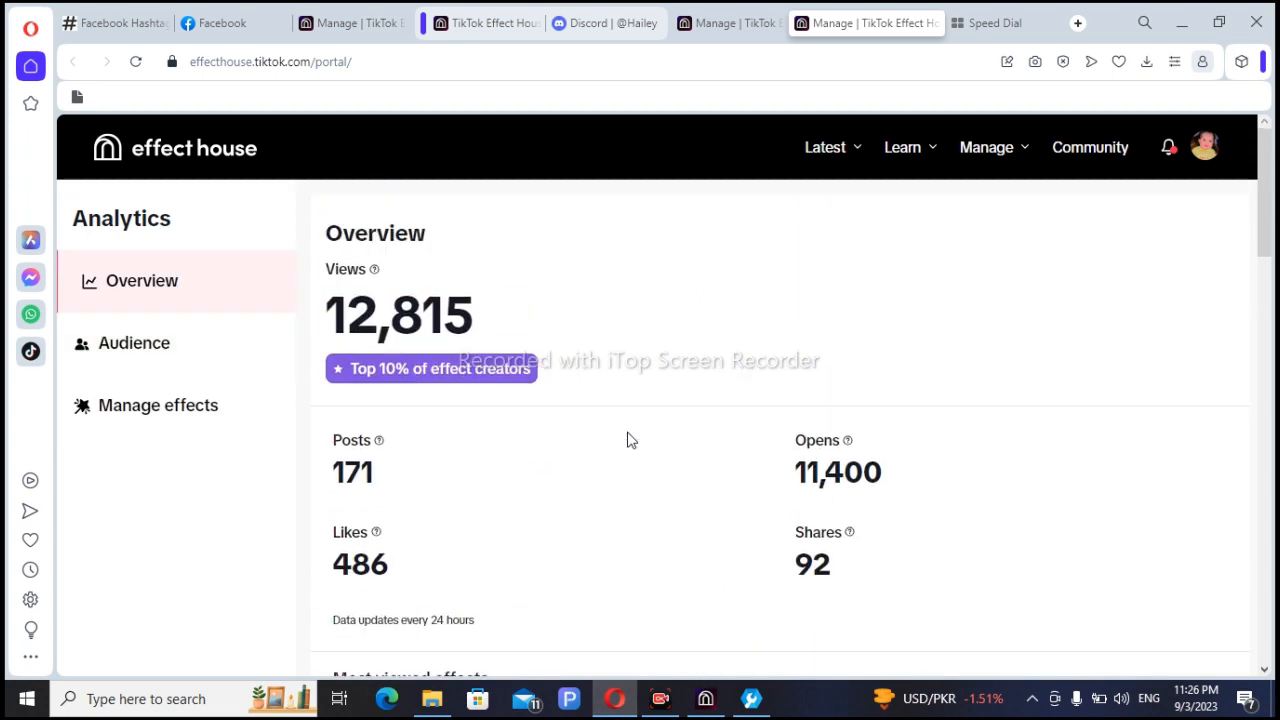
pyautogui.scroll(-3, 628, 440)
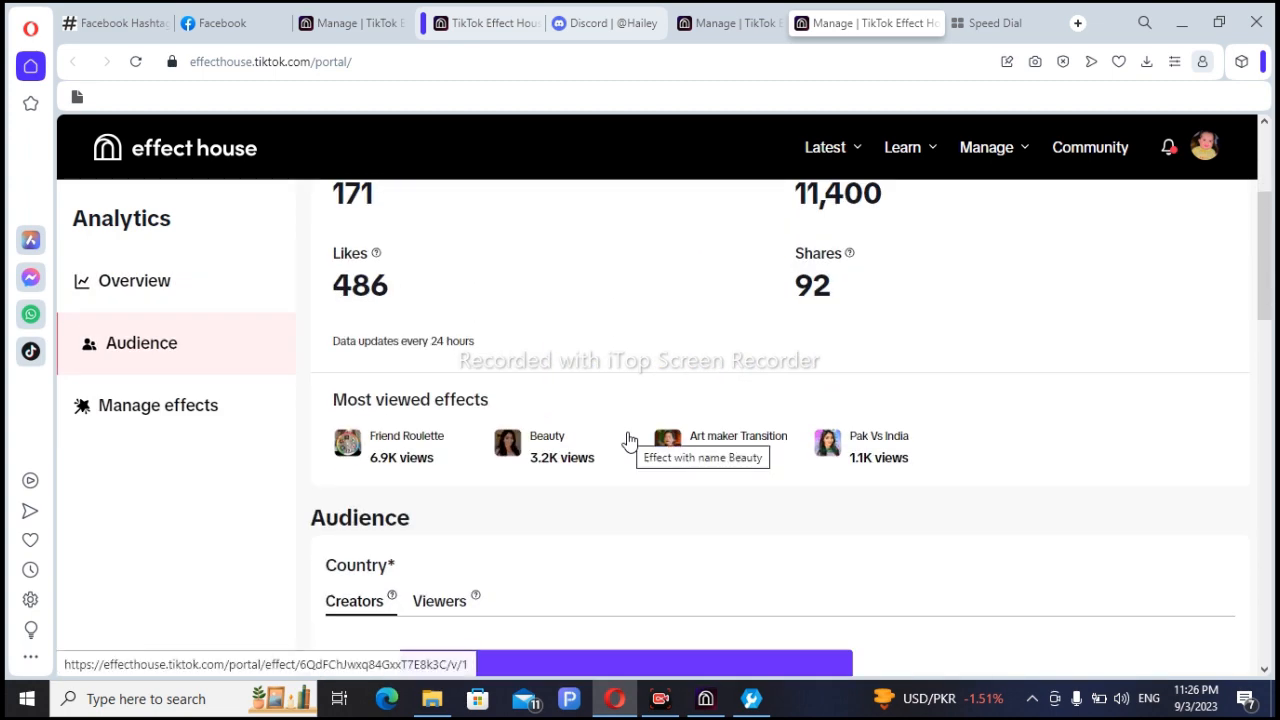
pyautogui.scroll(3, 628, 440)
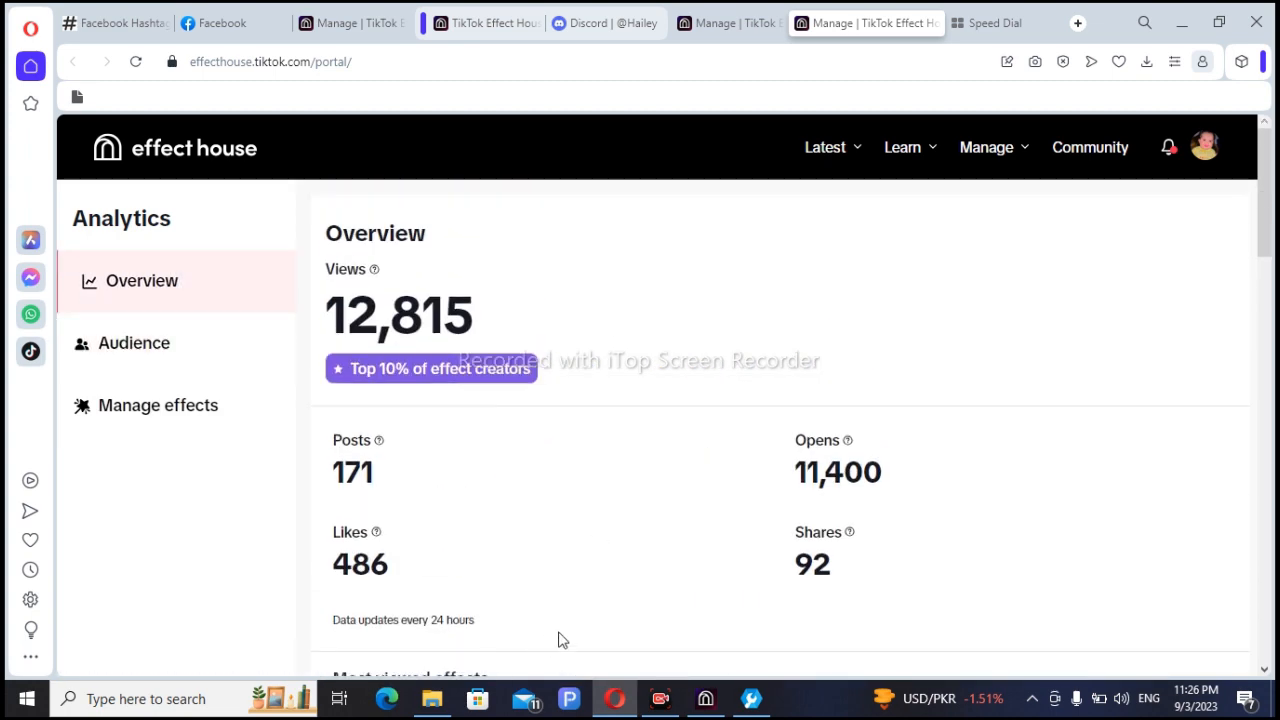
# Switch to Effect House and minimize its window to return to the analytics page
pyautogui.click(705, 698)
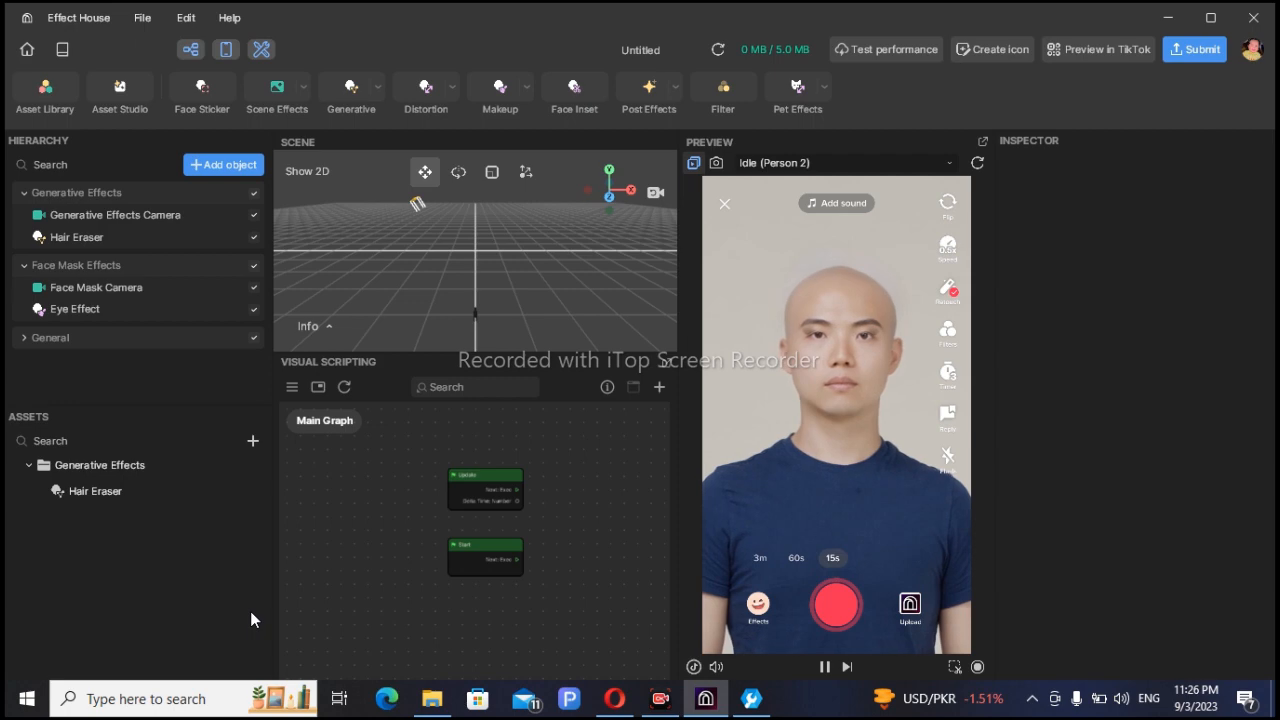
pyautogui.click(1168, 17)
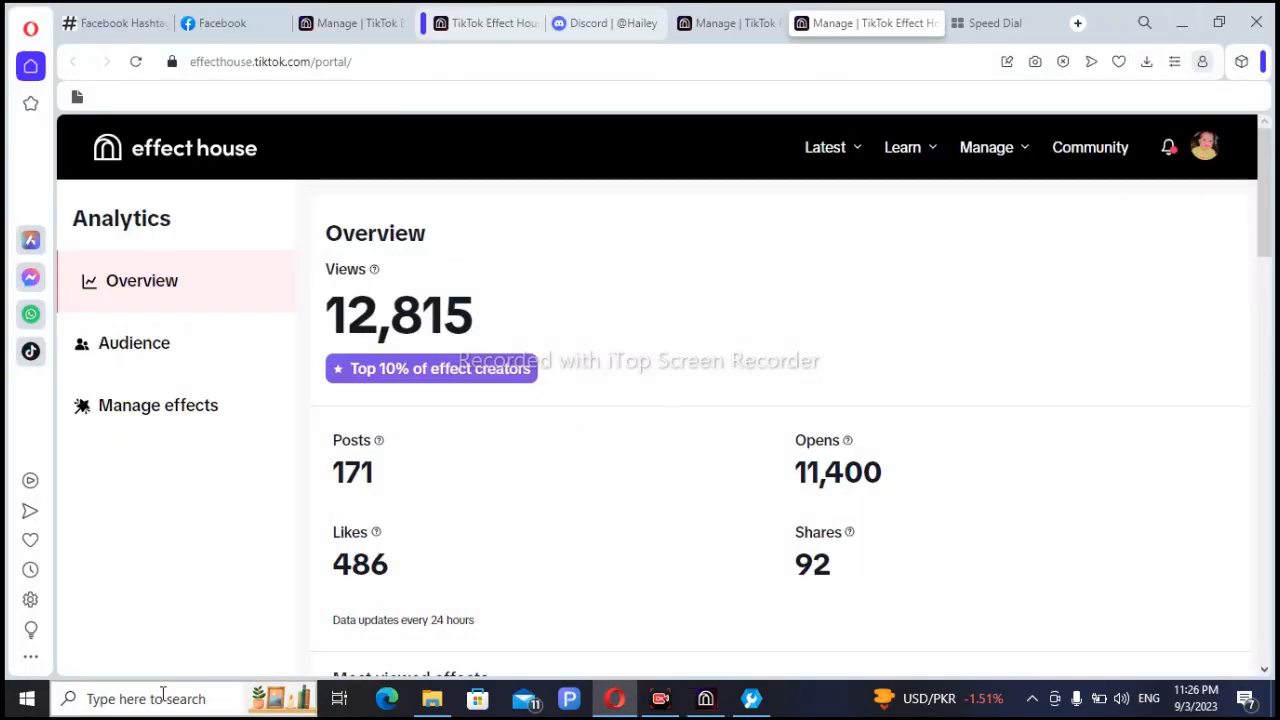